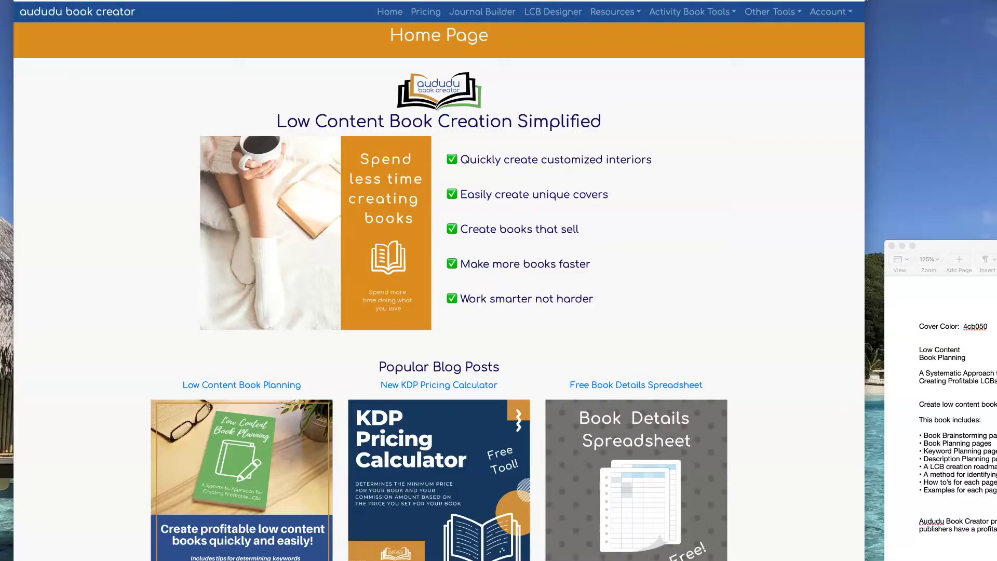
# Step: Open the LCB Designer and set it to design a cover with a 6" X 9" trim size
pyautogui.click(566, 13)
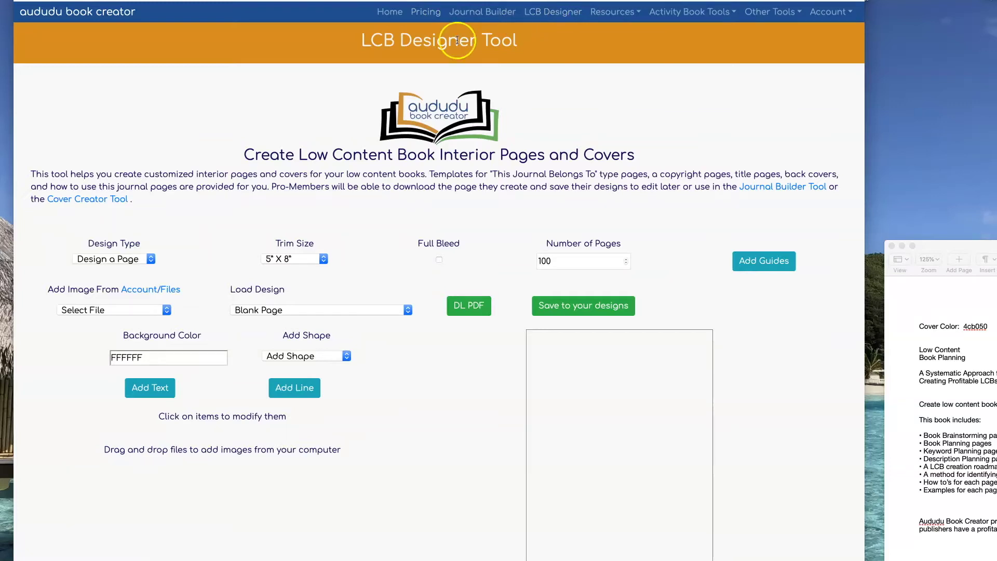
pyautogui.click(119, 260)
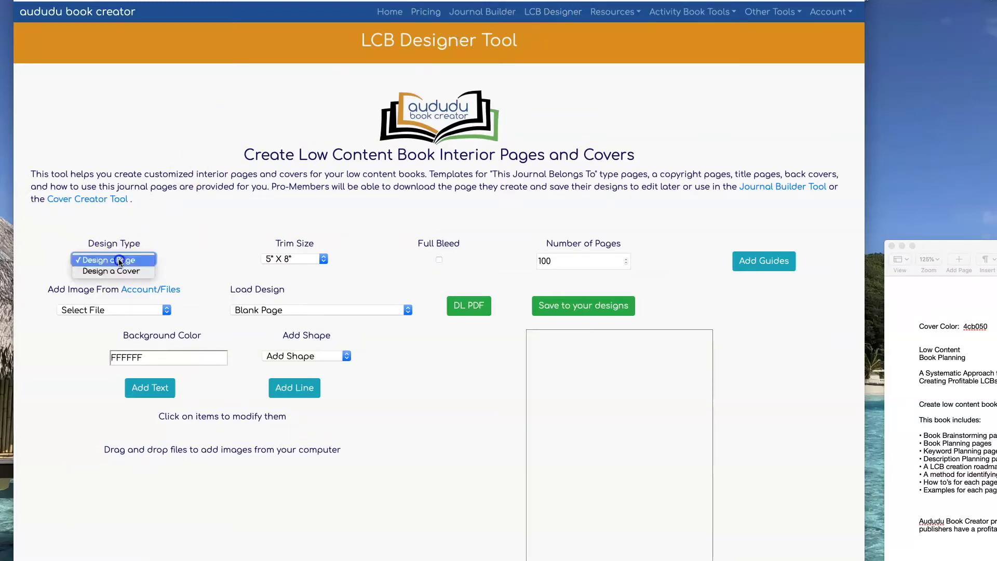
pyautogui.click(120, 271)
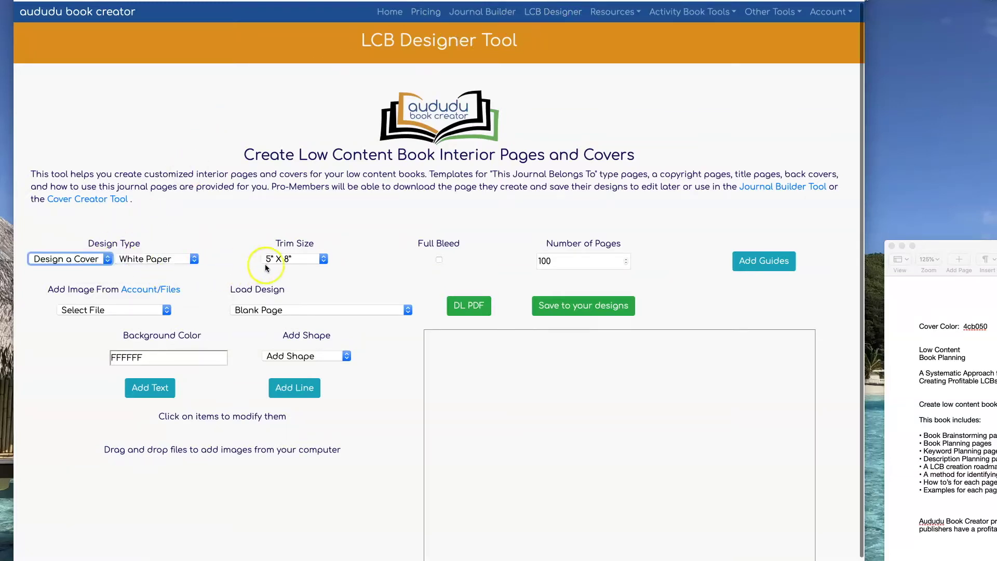
pyautogui.click(289, 260)
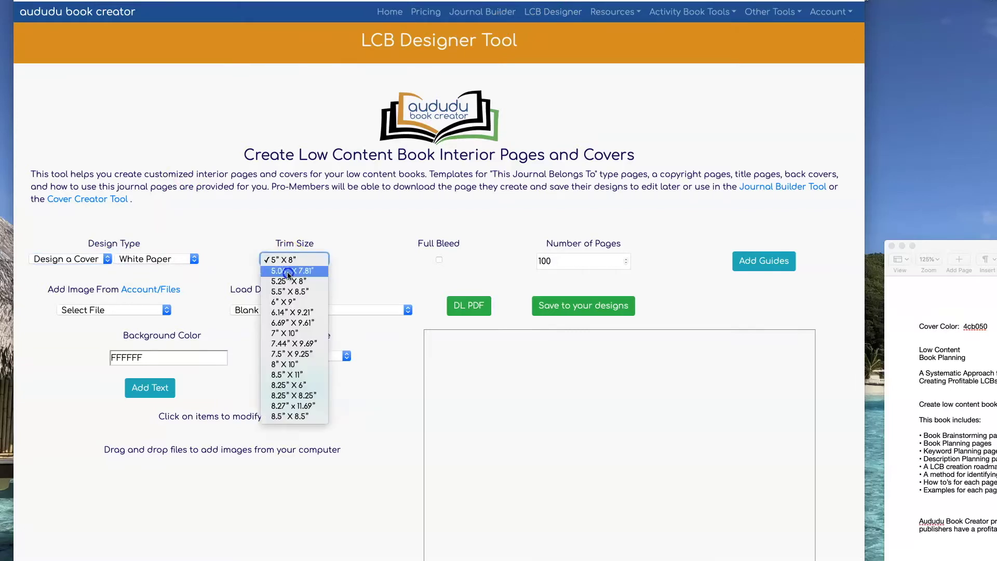
pyautogui.click(289, 302)
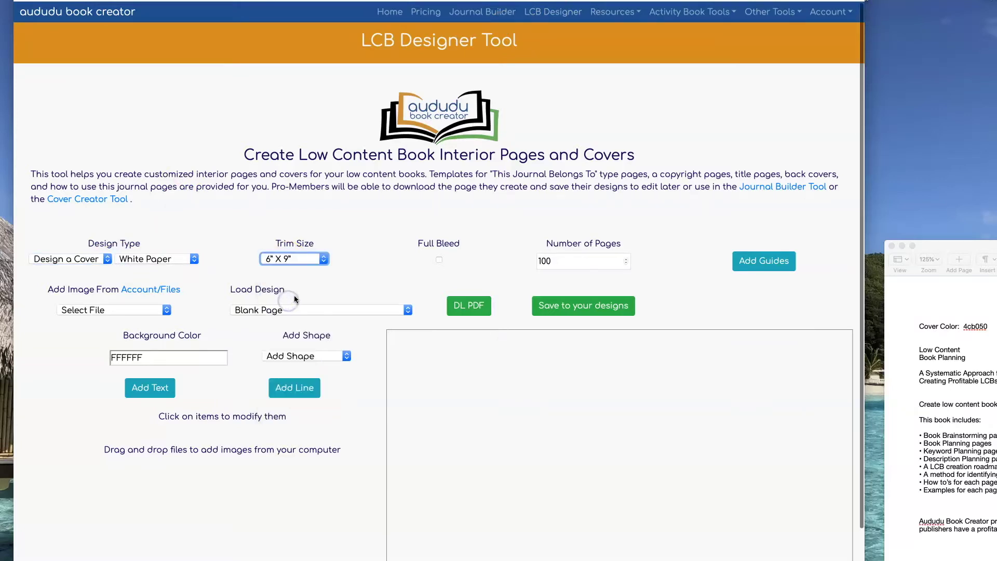
# Step: Set the number of pages to 119 and show the cover guides
pyautogui.click(552, 261)
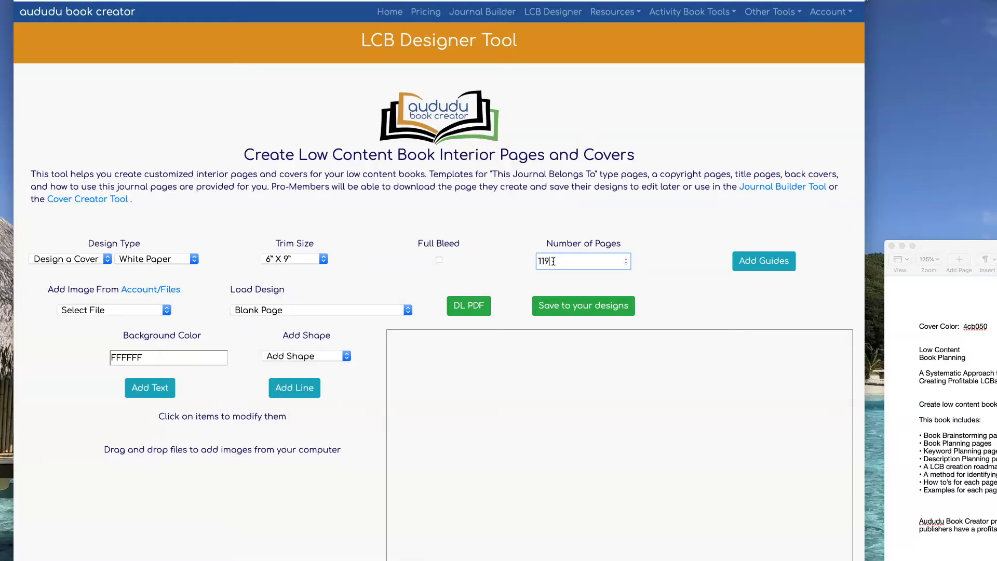
pyautogui.scroll(-3, 685, 181)
pyautogui.click(776, 154)
# Step: Set the cover's background color to 4cb050, copied from the notes document
pyautogui.click(974, 325)
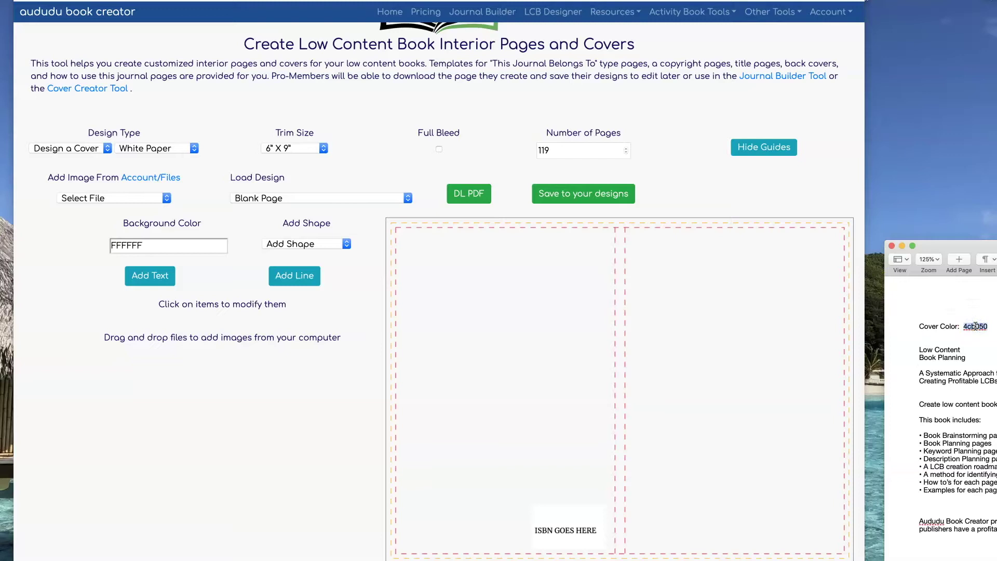
pyautogui.moveTo(145, 244); pyautogui.dragTo(92, 241)
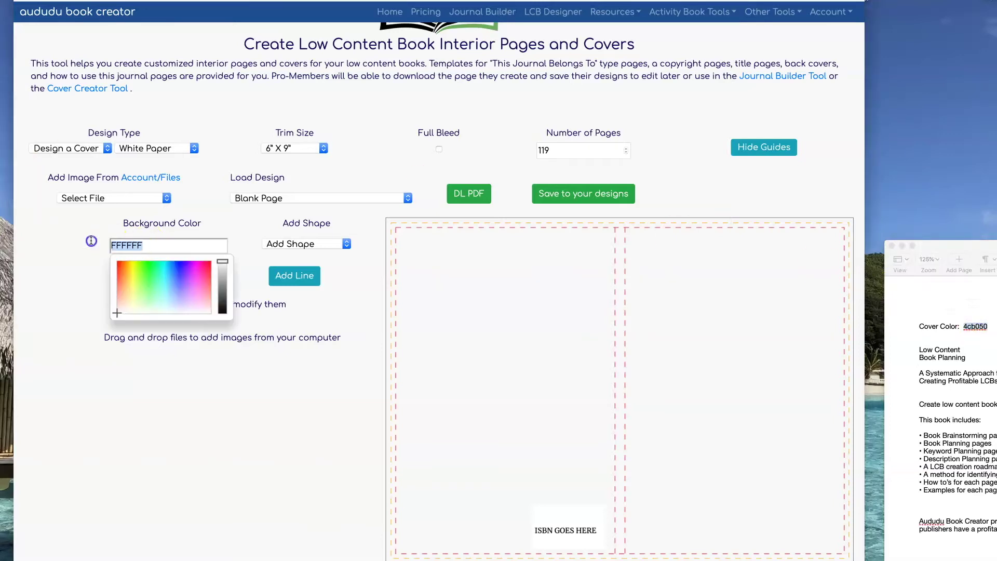
pyautogui.write('4cb050')
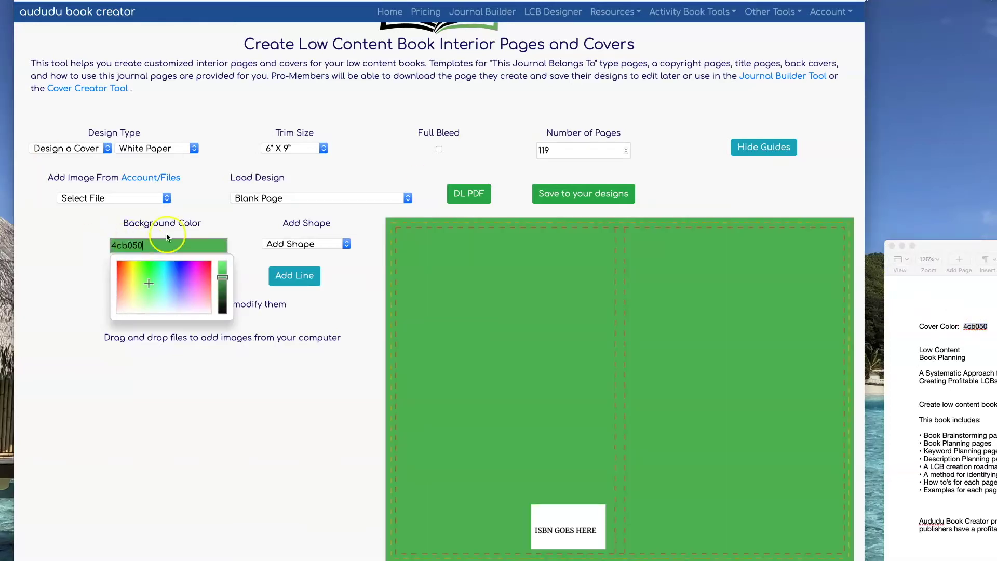
pyautogui.click(326, 221)
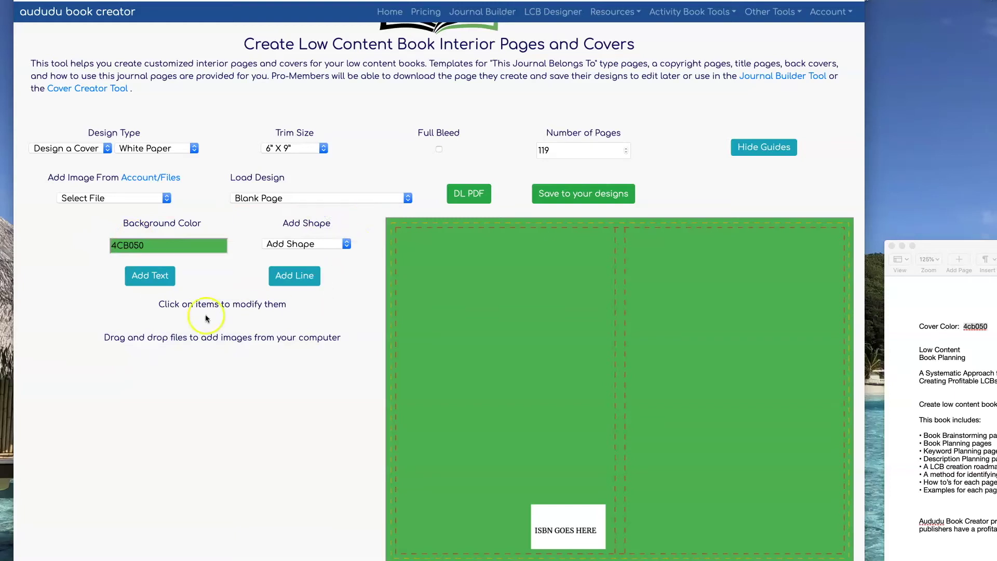
# Step: Add the two-line title "Low Content Book Planning" from the notes and place it near the top of the front cover
pyautogui.click(154, 279)
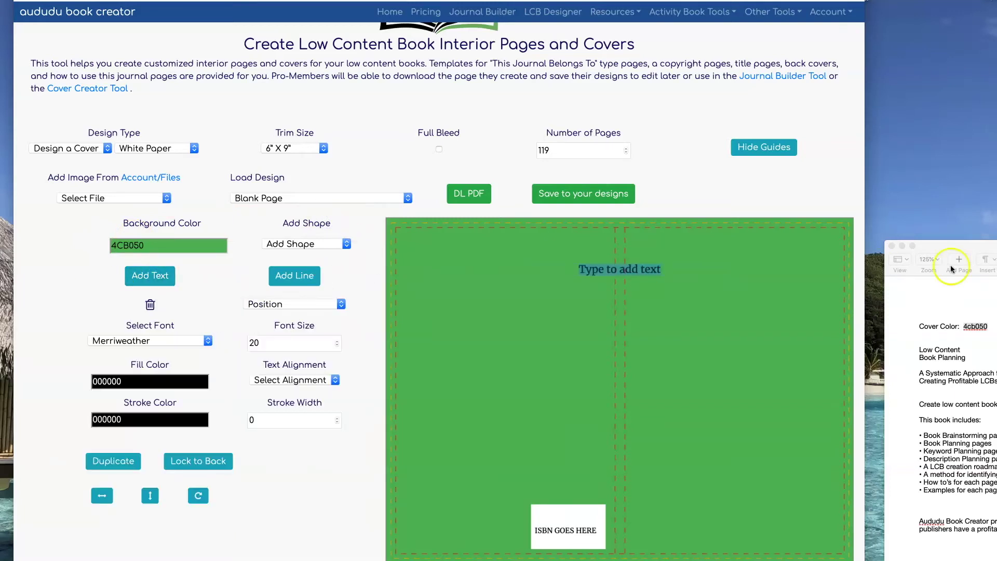
pyautogui.click(936, 341)
pyautogui.moveTo(919, 349); pyautogui.dragTo(960, 358)
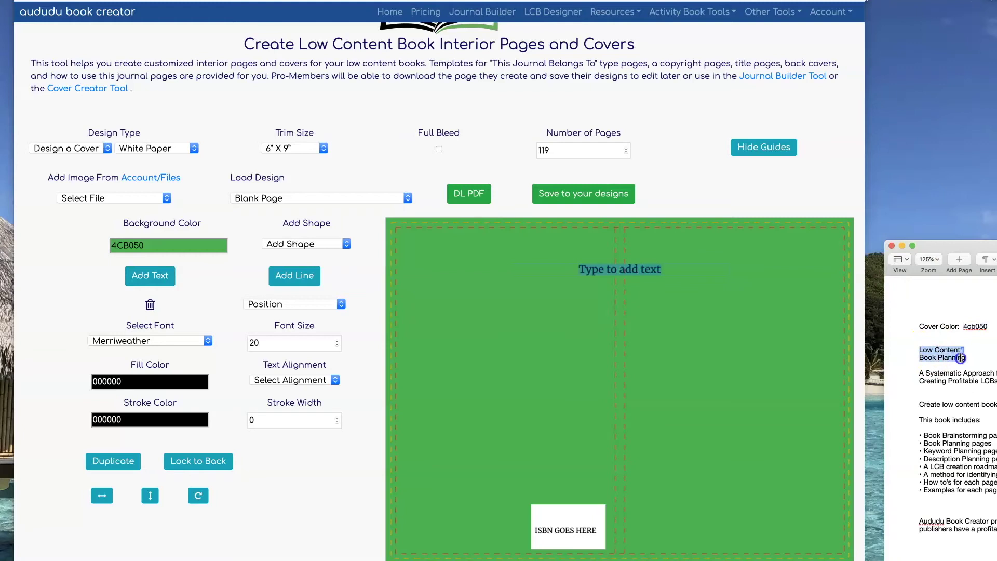
pyautogui.click(612, 269)
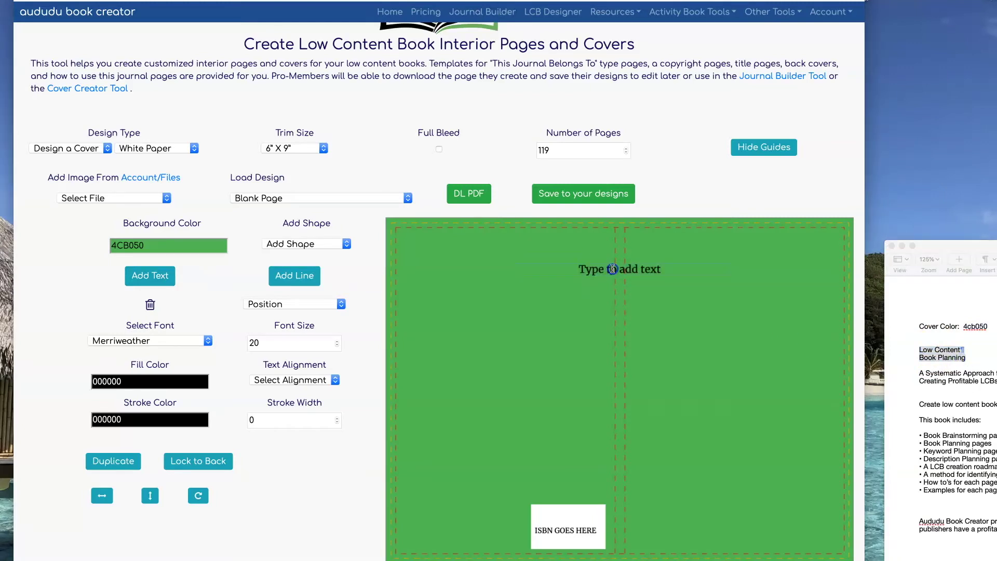
pyautogui.write('Low Content Book Planning')
pyautogui.click(530, 233)
pyautogui.moveTo(625, 263); pyautogui.dragTo(732, 274)
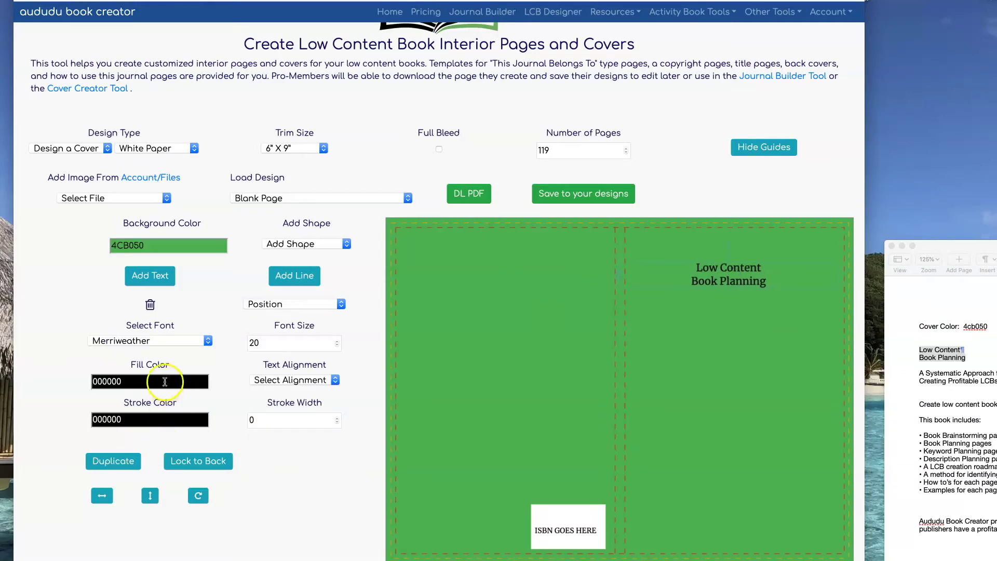
# Step: Change the title text's fill color to white, FFFFFF
pyautogui.click(165, 382)
pyautogui.write('f')
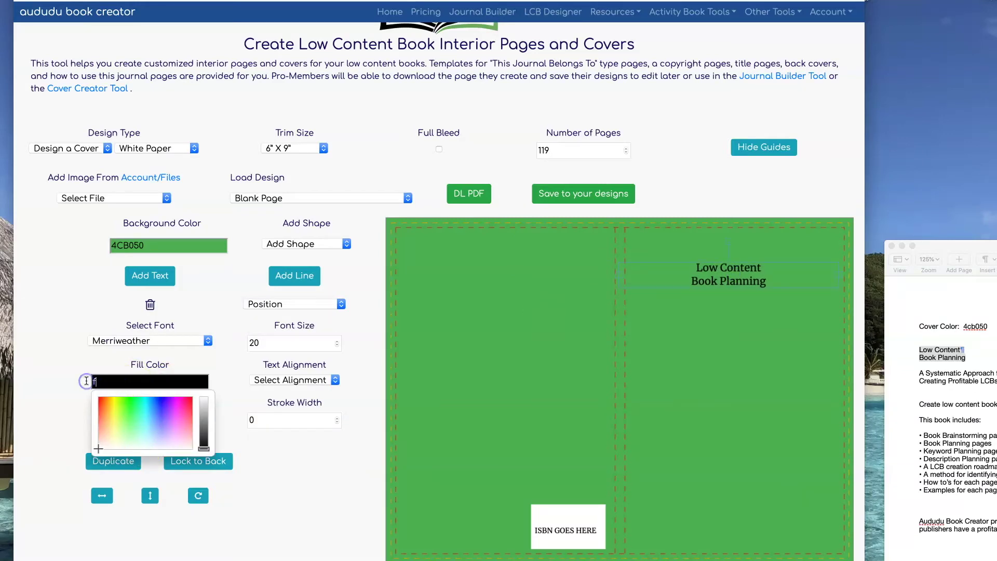
pyautogui.write('fffff')
pyautogui.click(328, 474)
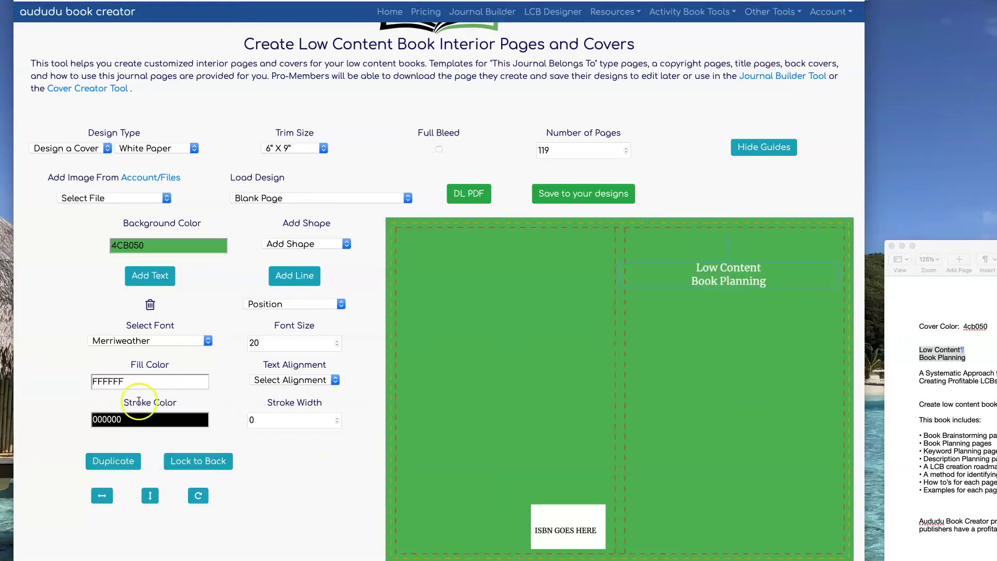
# Step: Set the title in Playlist-Script at font size 59 and center it at the top of the front cover
pyautogui.click(207, 340)
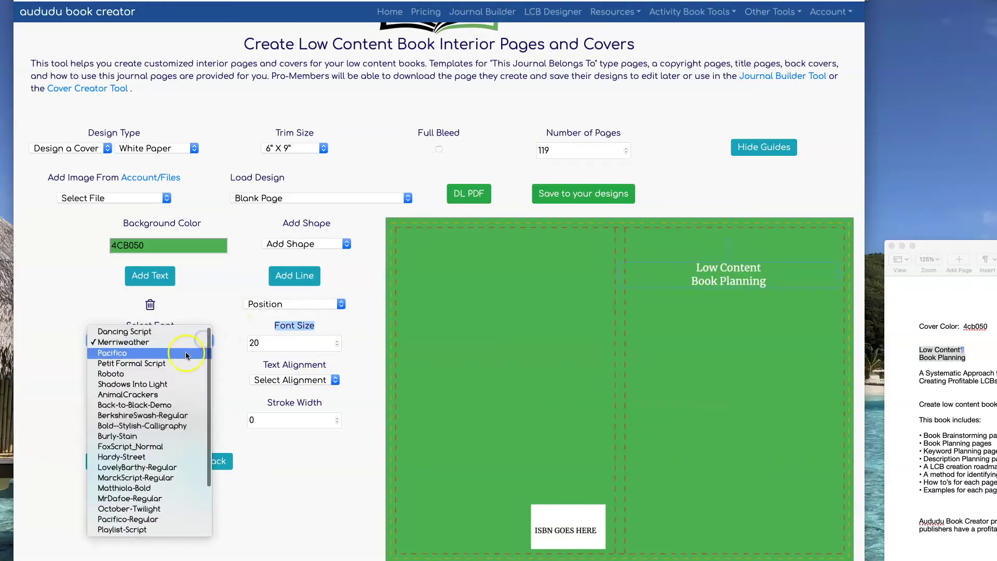
pyautogui.click(162, 528)
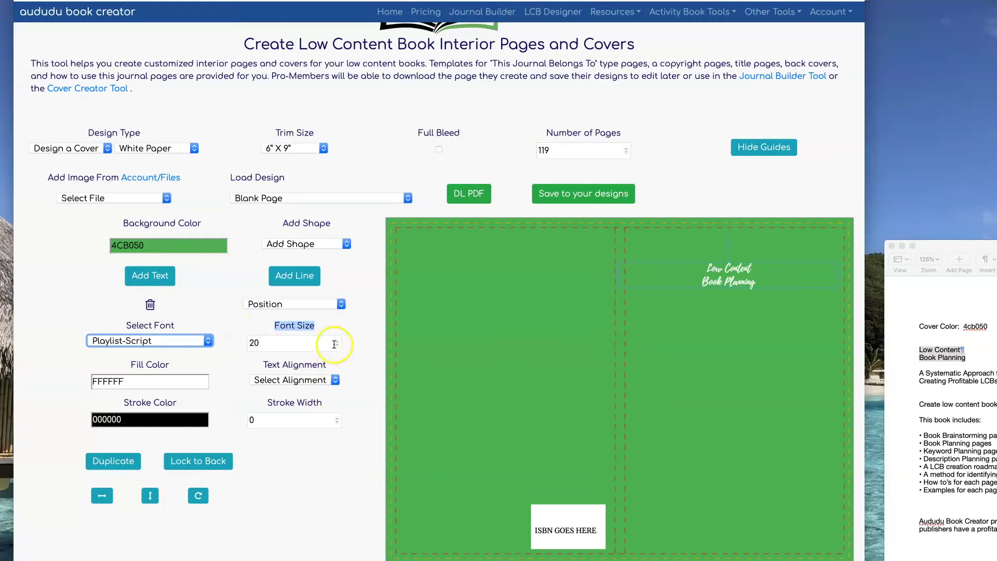
pyautogui.click(336, 341)
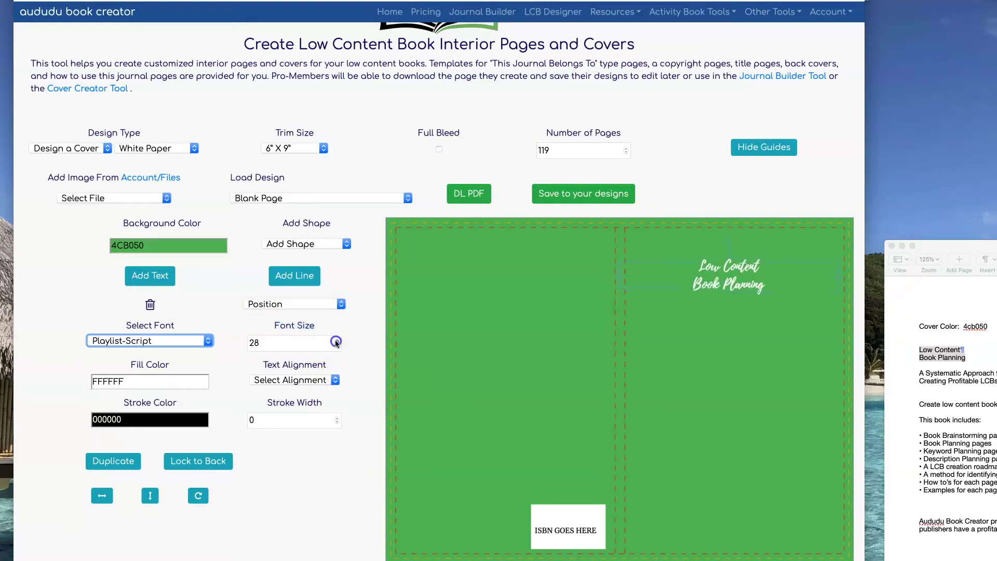
pyautogui.moveTo(336, 342); pyautogui.dragTo(336, 342)
pyautogui.moveTo(739, 268); pyautogui.dragTo(751, 265)
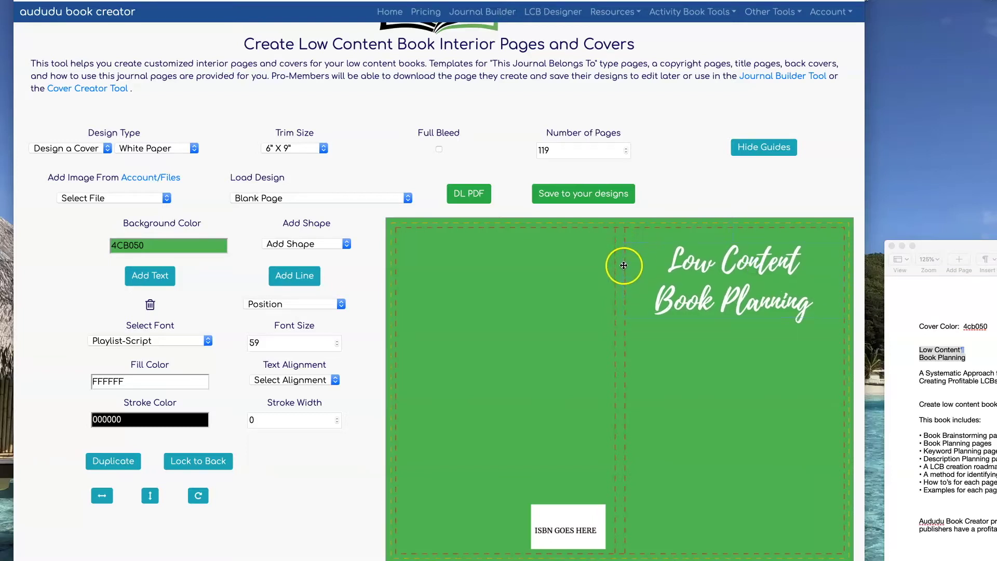
pyautogui.click(841, 181)
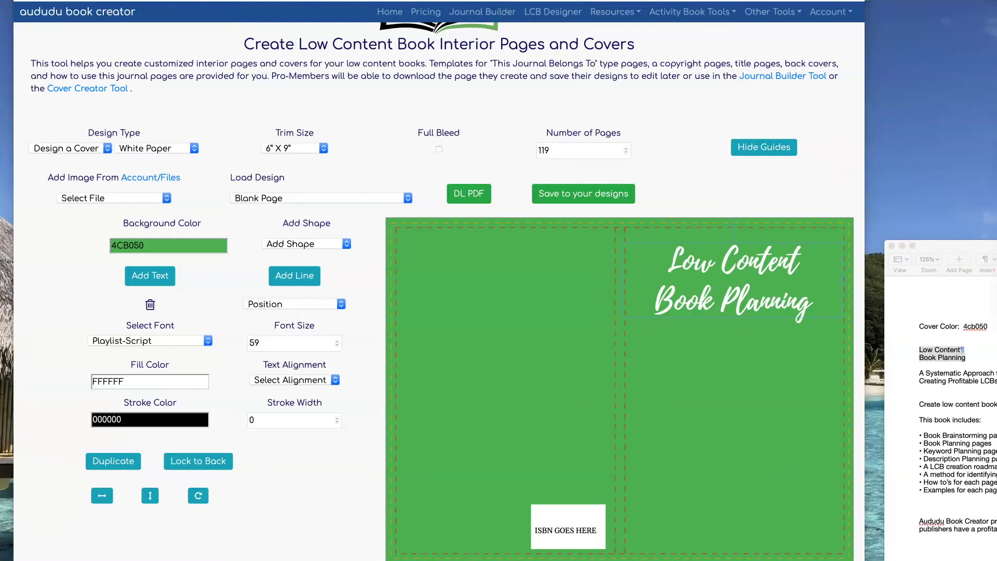
# Step: Add the book-and-pencil image from the computer, scale it down and place it beneath the title on the front cover
pyautogui.moveTo(996, 379)
pyautogui.mouseDown()
pyautogui.moveTo(781, 378)
pyautogui.moveTo(732, 390)
pyautogui.mouseUp()
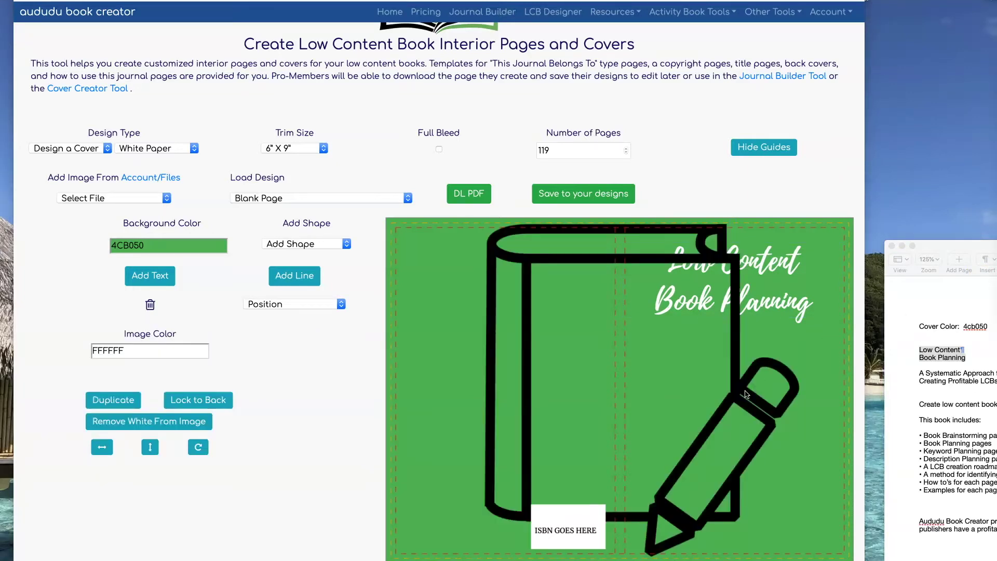
pyautogui.click(550, 302)
pyautogui.moveTo(533, 272); pyautogui.dragTo(606, 356)
pyautogui.moveTo(493, 271); pyautogui.dragTo(724, 420)
pyautogui.moveTo(794, 524); pyautogui.dragTo(699, 357)
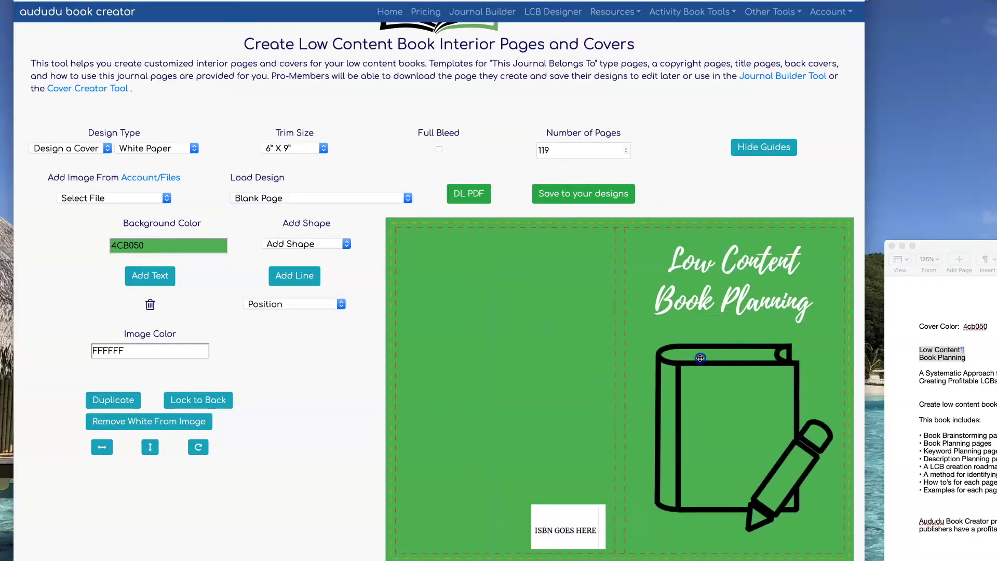
pyautogui.moveTo(598, 306); pyautogui.dragTo(656, 364)
pyautogui.moveTo(726, 414); pyautogui.dragTo(698, 357)
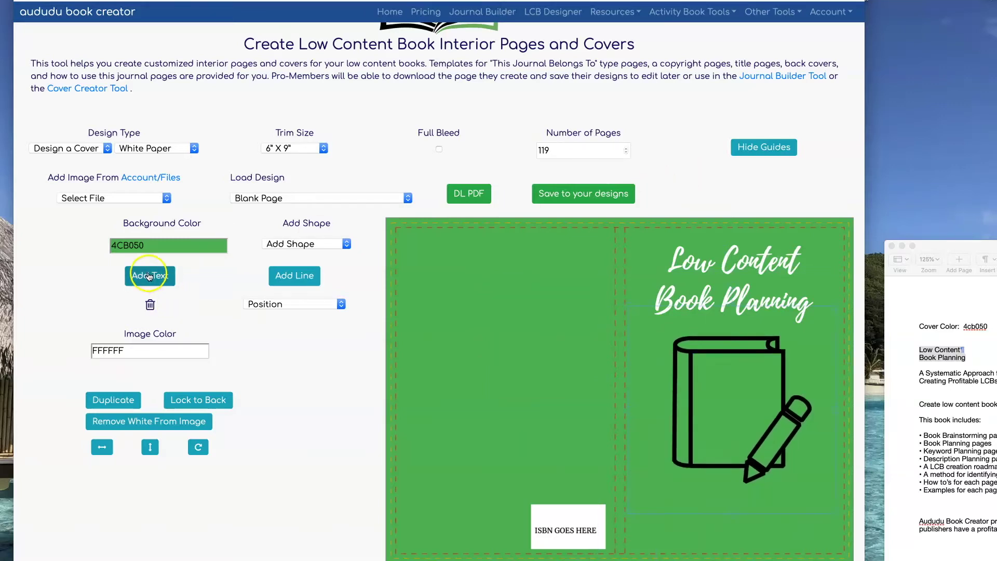
# Step: Add the subtitle "A Systematic Approach for Creating Profitable LCBs" from the notes and place it below the book image
pyautogui.click(150, 275)
pyautogui.doubleClick(972, 377)
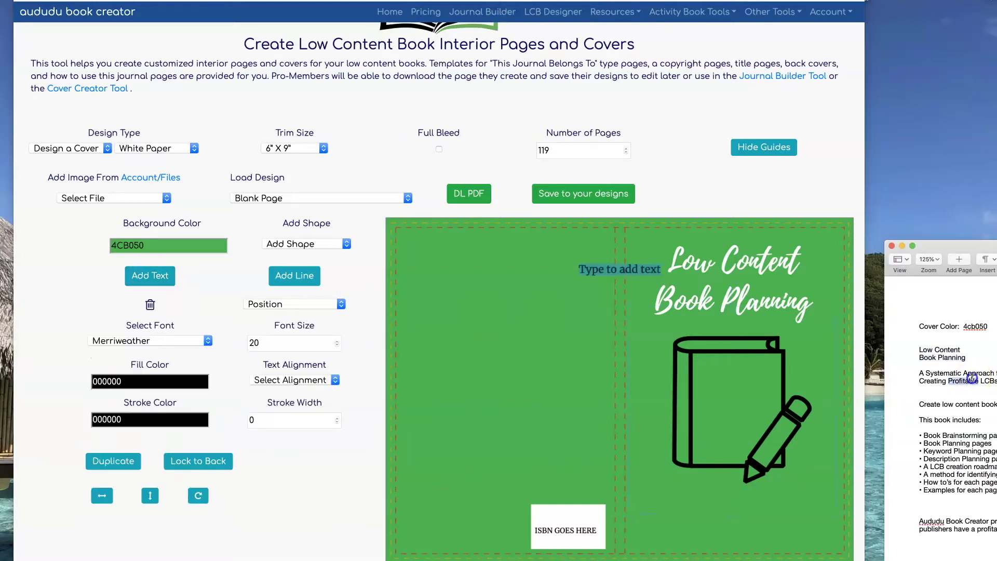
pyautogui.tripleClick(970, 374)
pyautogui.moveTo(970, 374); pyautogui.dragTo(989, 381)
pyautogui.press('super+c')
pyautogui.click(612, 269)
pyautogui.press('super+v')
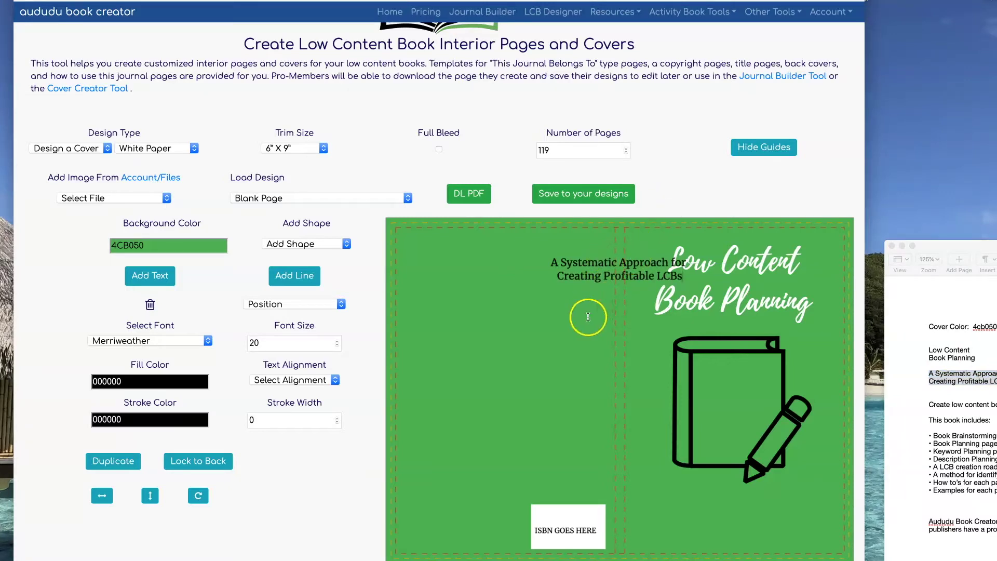
pyautogui.moveTo(587, 276); pyautogui.dragTo(701, 523)
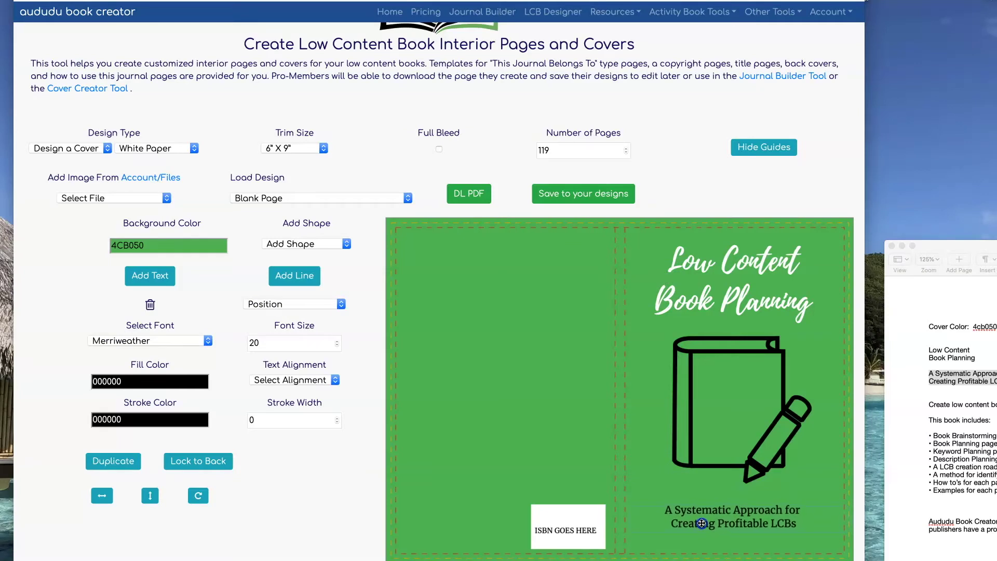
# Step: Select the book image and subtitle together and set their fill color to FFFFFF
pyautogui.moveTo(572, 393); pyautogui.dragTo(761, 538)
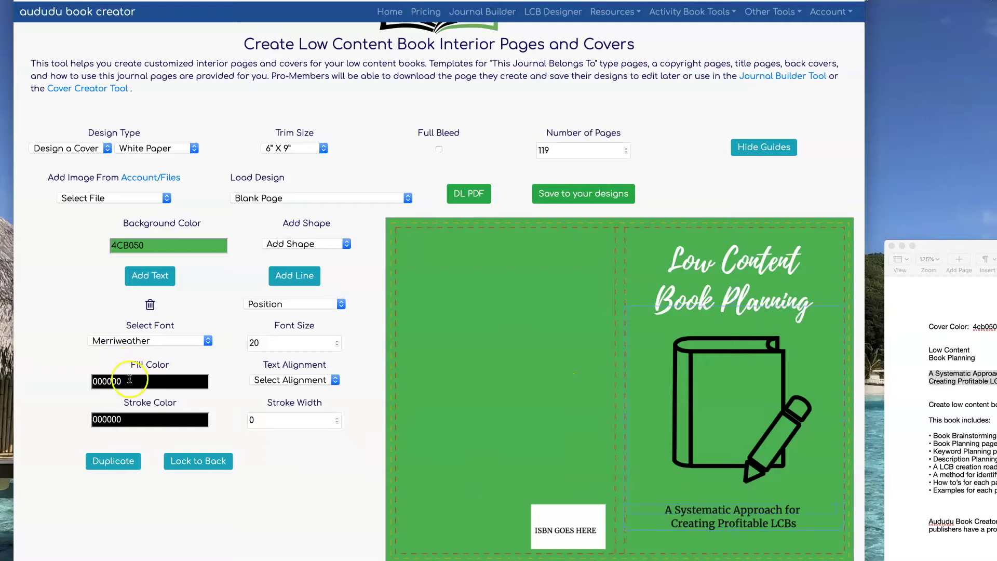
pyautogui.moveTo(129, 379); pyautogui.dragTo(84, 380)
pyautogui.write('ffff')
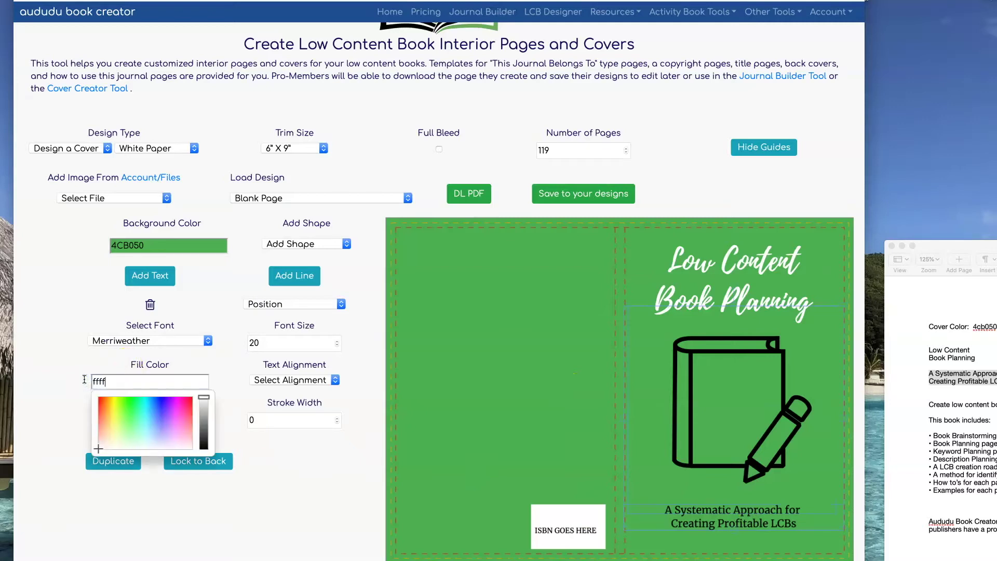
pyautogui.write('ff')
pyautogui.click(325, 461)
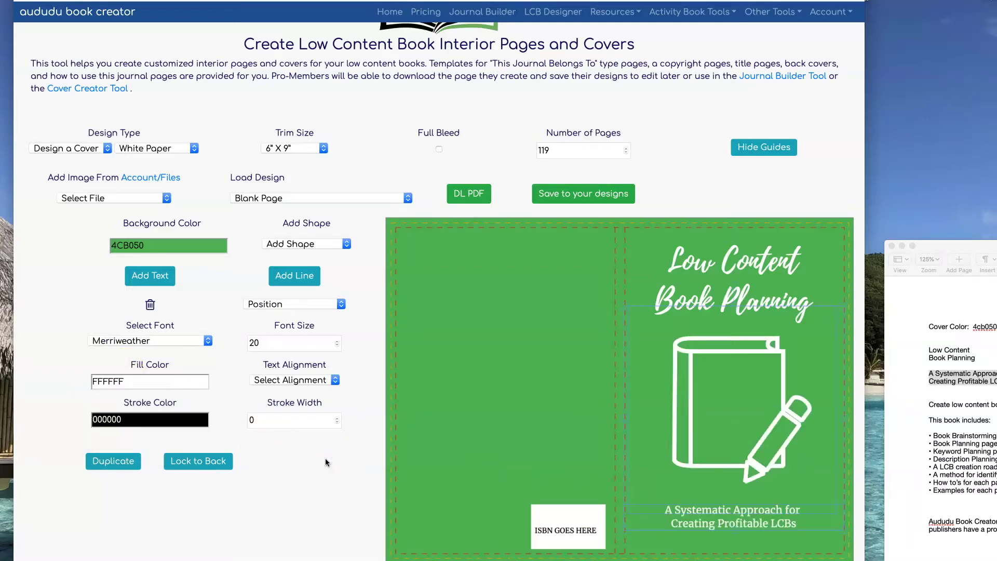
pyautogui.click(690, 191)
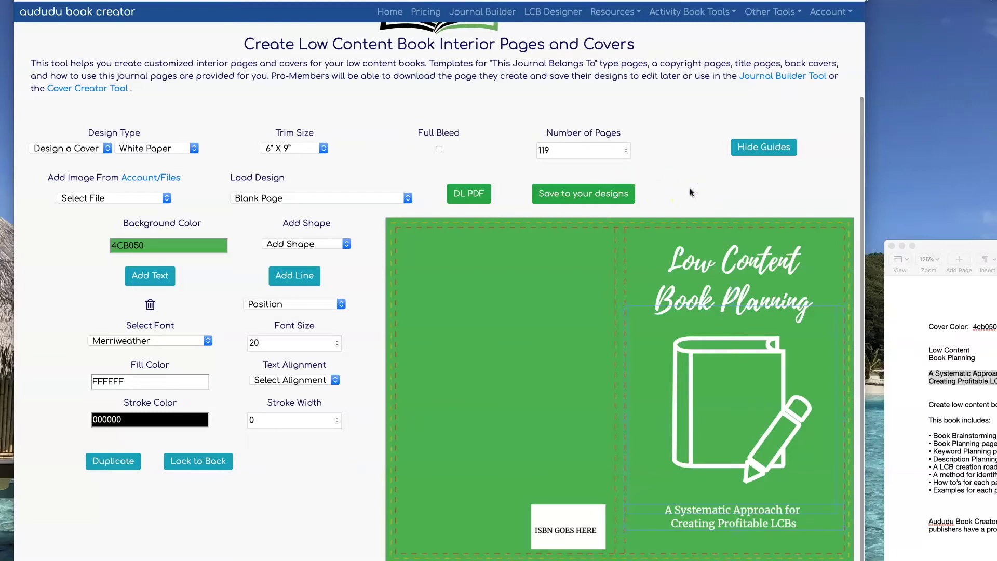
# Step: Add the text "Create low content books that sell!" from the notes and place it at the top of the back cover
pyautogui.click(149, 277)
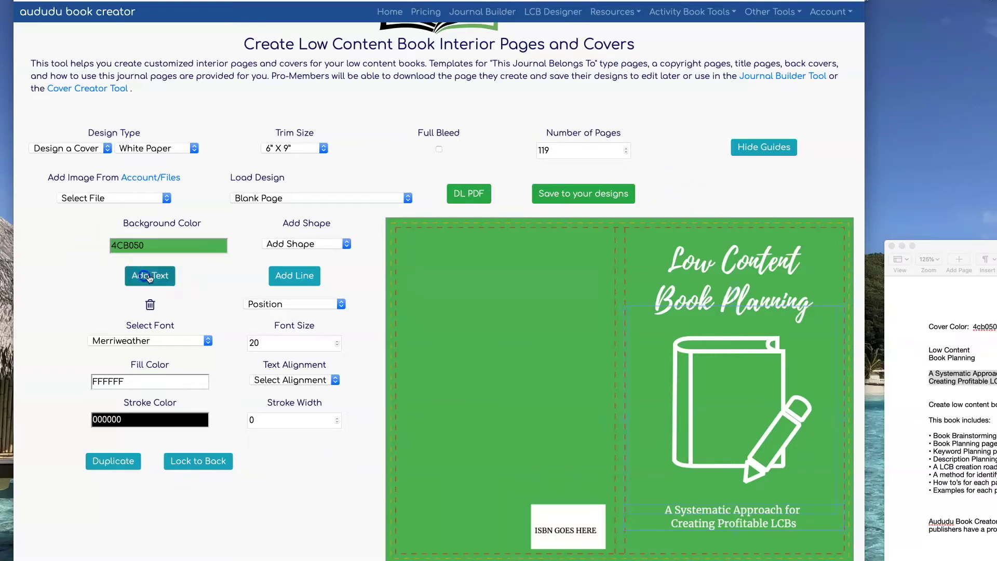
pyautogui.click(979, 437)
pyautogui.click(979, 437)
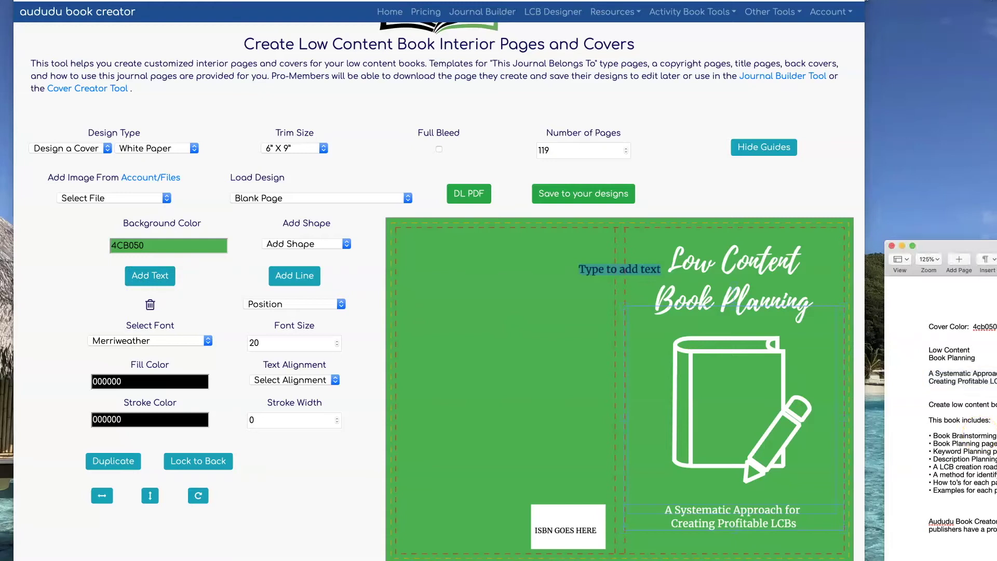
pyautogui.press('super+c')
pyautogui.click(696, 277)
pyautogui.press('super+v')
pyautogui.click(550, 249)
pyautogui.moveTo(560, 270); pyautogui.dragTo(445, 250)
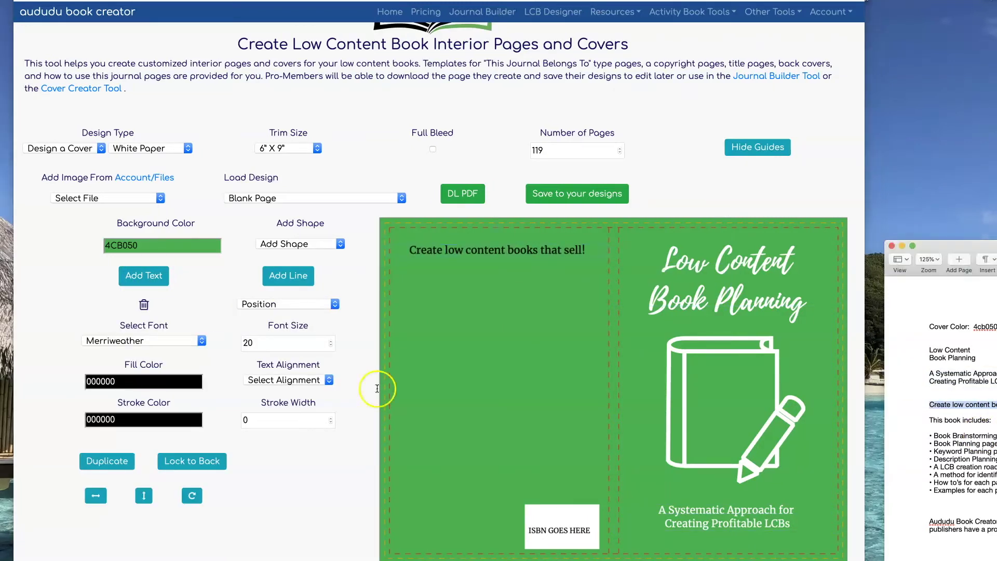
# Step: Add the text "This book includes:" from the notes and place it beneath the headline on the back cover
pyautogui.click(144, 275)
pyautogui.tripleClick(960, 420)
pyautogui.press('super+c')
pyautogui.click(615, 267)
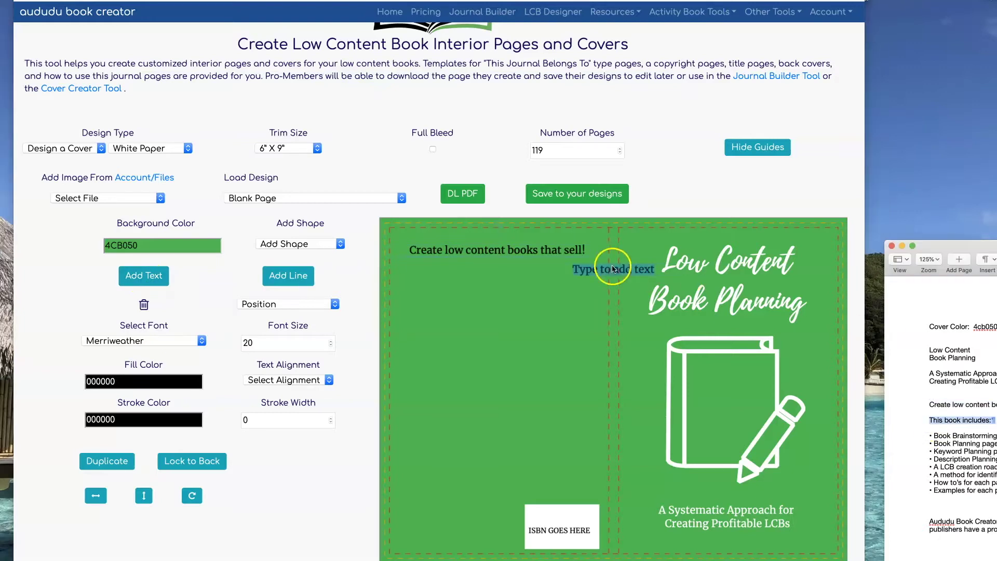
pyautogui.press('super+v')
pyautogui.moveTo(605, 264); pyautogui.dragTo(452, 284)
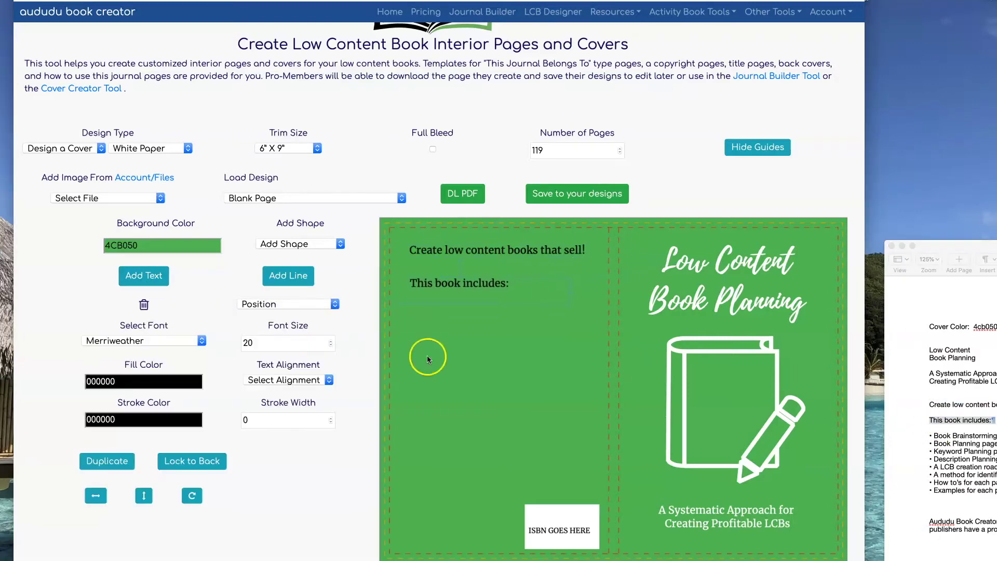
# Step: Add the bulleted contents list from the notes, align it left and place it beneath "This book includes:"
pyautogui.click(144, 275)
pyautogui.click(954, 392)
pyautogui.moveTo(927, 436); pyautogui.dragTo(995, 492)
pyautogui.click(619, 275)
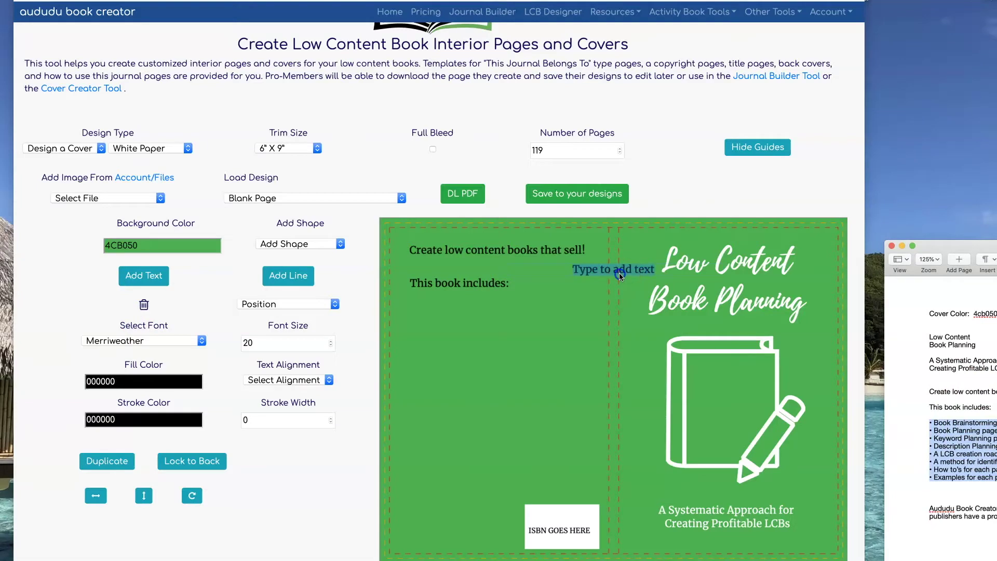
pyautogui.press('super+v')
pyautogui.moveTo(532, 340); pyautogui.dragTo(511, 363)
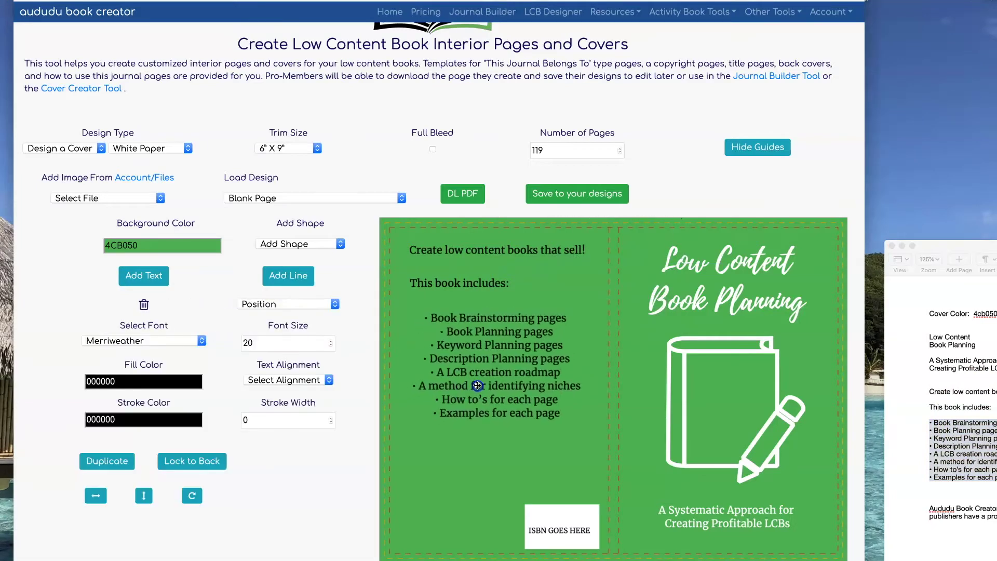
pyautogui.click(323, 382)
pyautogui.click(320, 392)
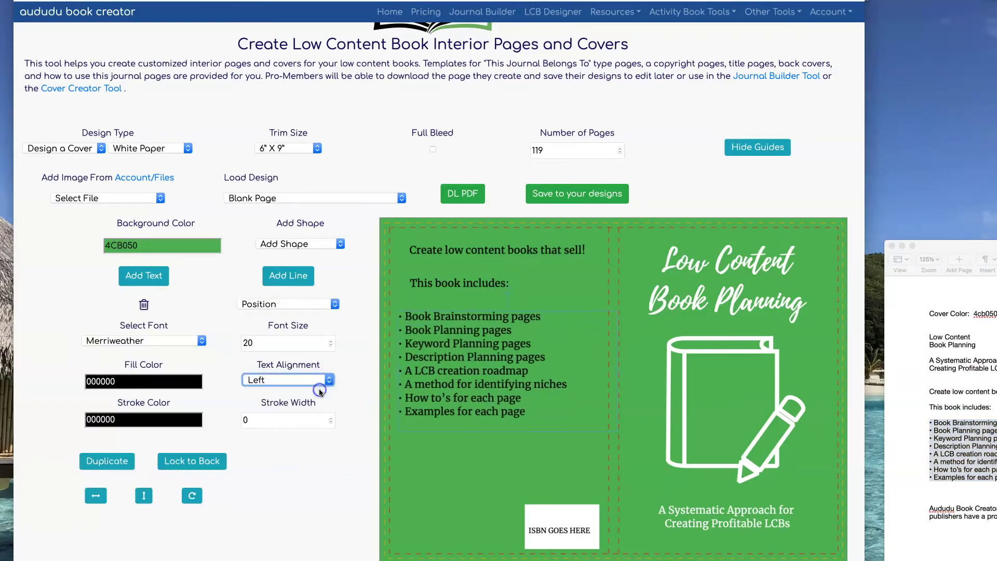
pyautogui.moveTo(455, 334); pyautogui.dragTo(479, 323)
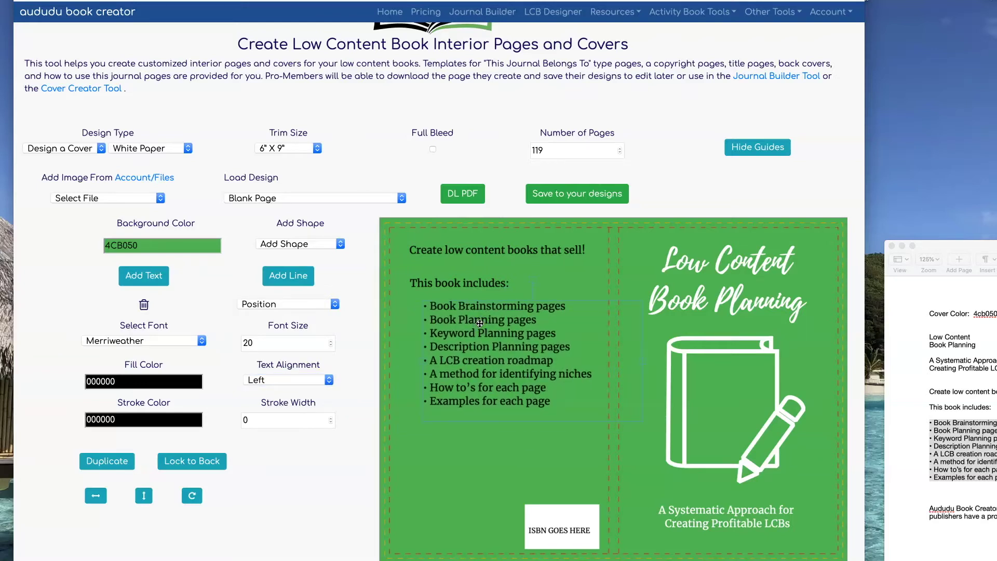
# Step: Add the Aududu Book Creator paragraph from the notes and place it beneath the bulleted list on the back cover
pyautogui.click(144, 276)
pyautogui.click(935, 508)
pyautogui.moveTo(935, 508); pyautogui.dragTo(994, 516)
pyautogui.press('super+c')
pyautogui.click(634, 241)
pyautogui.press('super+v')
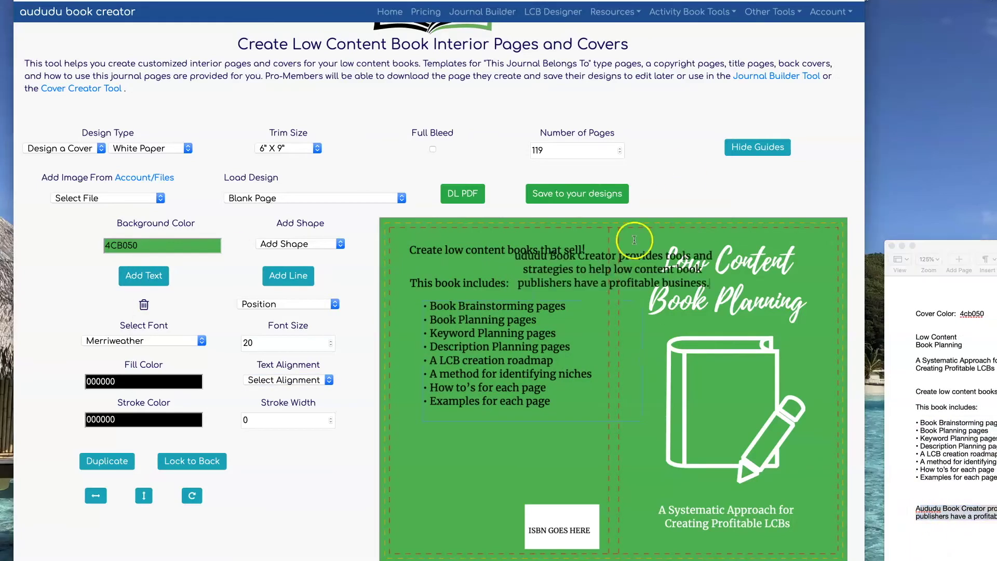
pyautogui.moveTo(626, 258); pyautogui.dragTo(511, 450)
# Step: Set the closing paragraph's font size to 12, correct its first word to "Aududu" and narrow its text box beneath the list
pyautogui.click(330, 345)
pyautogui.click(395, 461)
pyautogui.click(389, 462)
pyautogui.click(471, 470)
pyautogui.moveTo(606, 469); pyautogui.dragTo(567, 469)
pyautogui.moveTo(485, 467); pyautogui.dragTo(498, 457)
# Step: Select all the back-cover texts together, move them down slightly and set their fill color to FFFFFF
pyautogui.click(470, 253)
pyautogui.moveTo(476, 335); pyautogui.dragTo(475, 350)
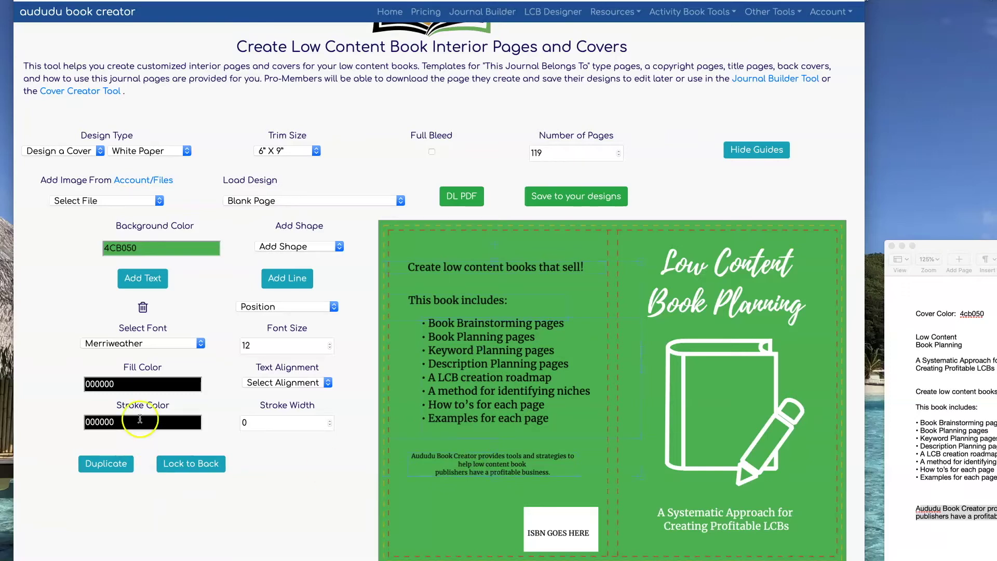
pyautogui.doubleClick(92, 384)
pyautogui.write('ffffff')
pyautogui.click(323, 508)
# Step: Increase the font size of the closing paragraph on the back cover
pyautogui.click(499, 471)
pyautogui.click(328, 343)
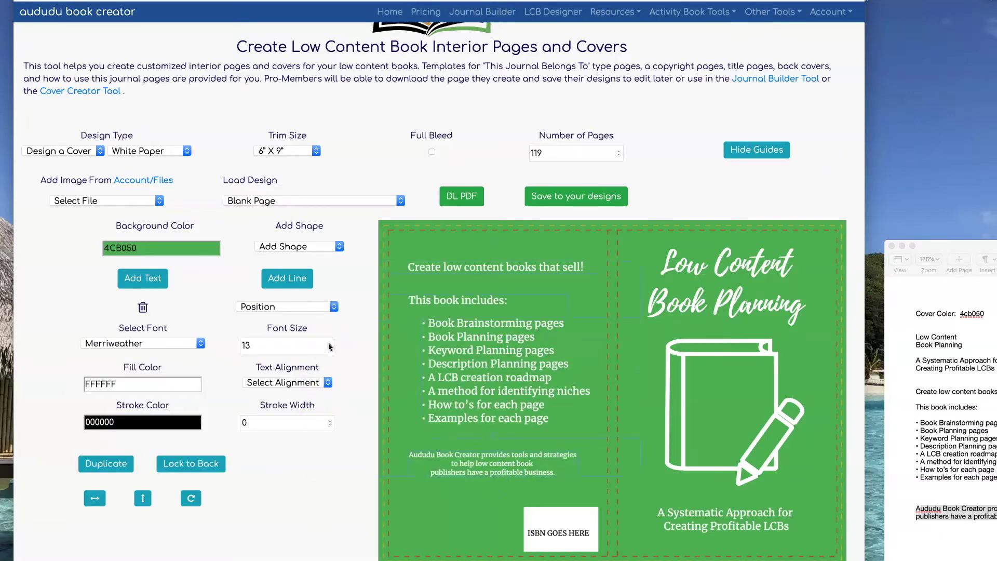
pyautogui.click(329, 343)
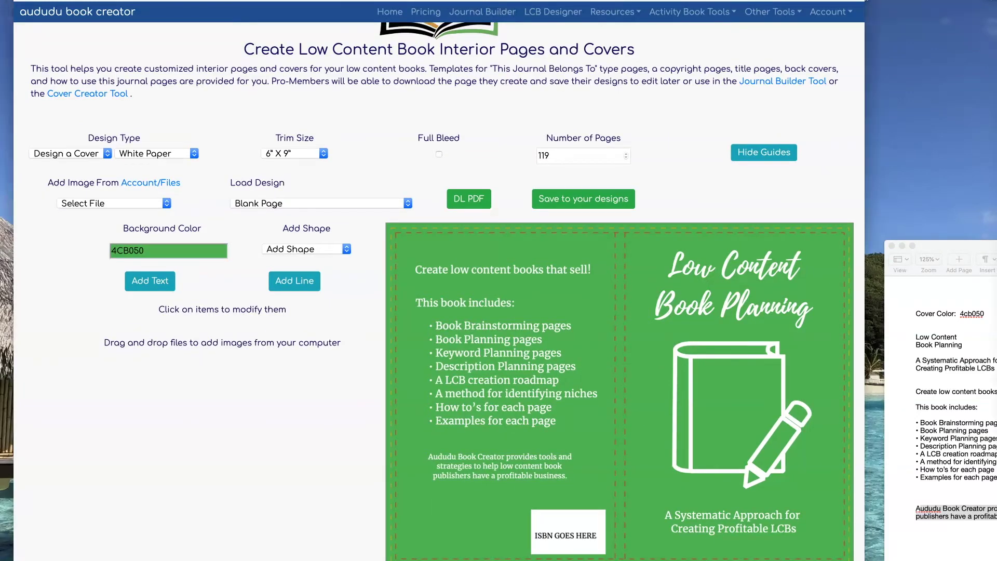
# Step: Add the Aududu Book Creator logo from the computer, scale it down and place it beneath the closing paragraph
pyautogui.moveTo(614, 332); pyautogui.dragTo(610, 335)
pyautogui.moveTo(832, 297); pyautogui.dragTo(449, 458)
pyautogui.moveTo(431, 476); pyautogui.dragTo(480, 496)
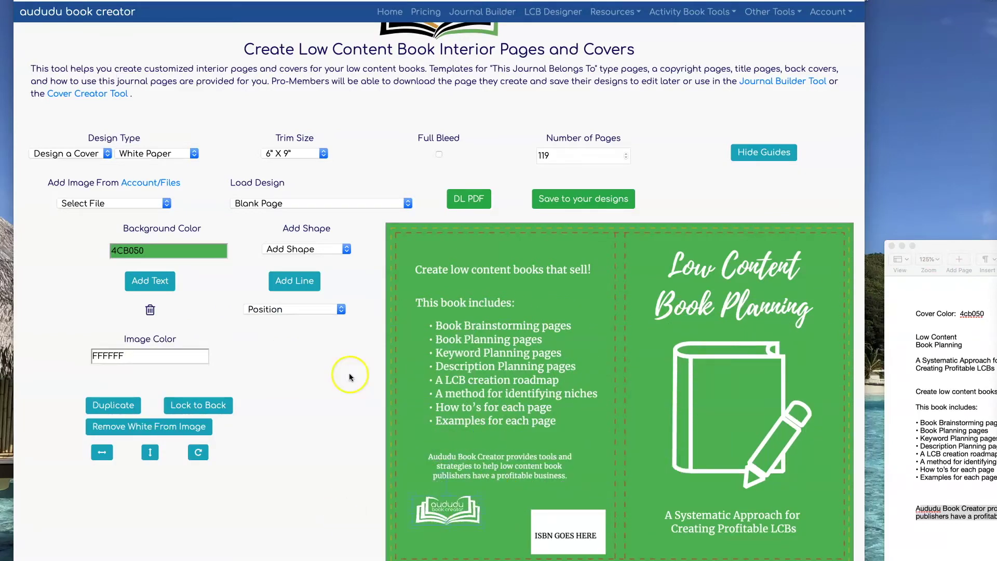
# Step: Add the text "aududu.com" with fill color FFFFFF beneath the logo and reduce its font size slightly
pyautogui.click(150, 283)
pyautogui.write('aududu.com')
pyautogui.doubleClick(104, 386)
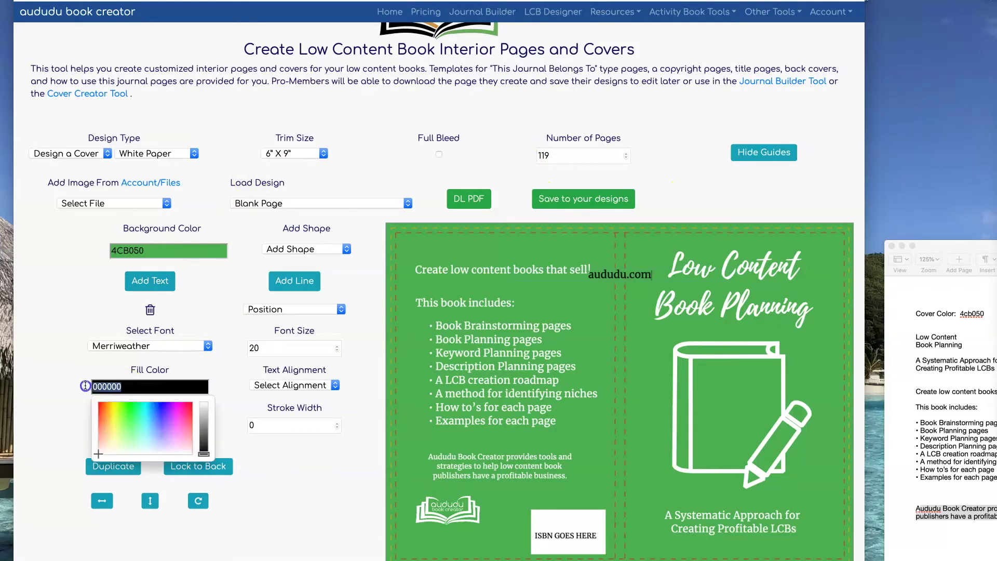
pyautogui.write('ffffff')
pyautogui.moveTo(619, 273); pyautogui.dragTo(447, 533)
pyautogui.click(337, 351)
# Step: Save the design as "LCB Planning Cover" and download it as a PDF
pyautogui.click(600, 202)
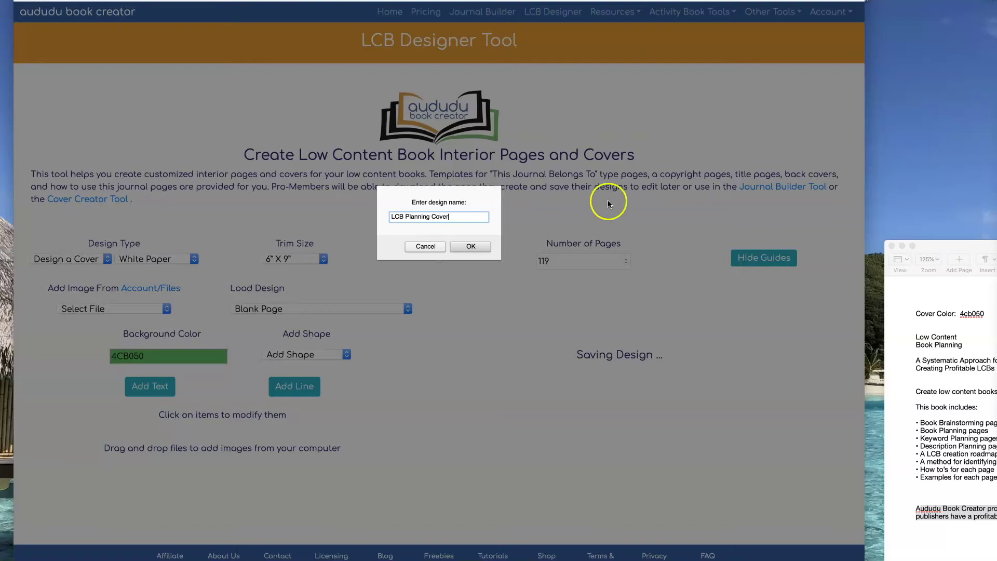
pyautogui.click(472, 246)
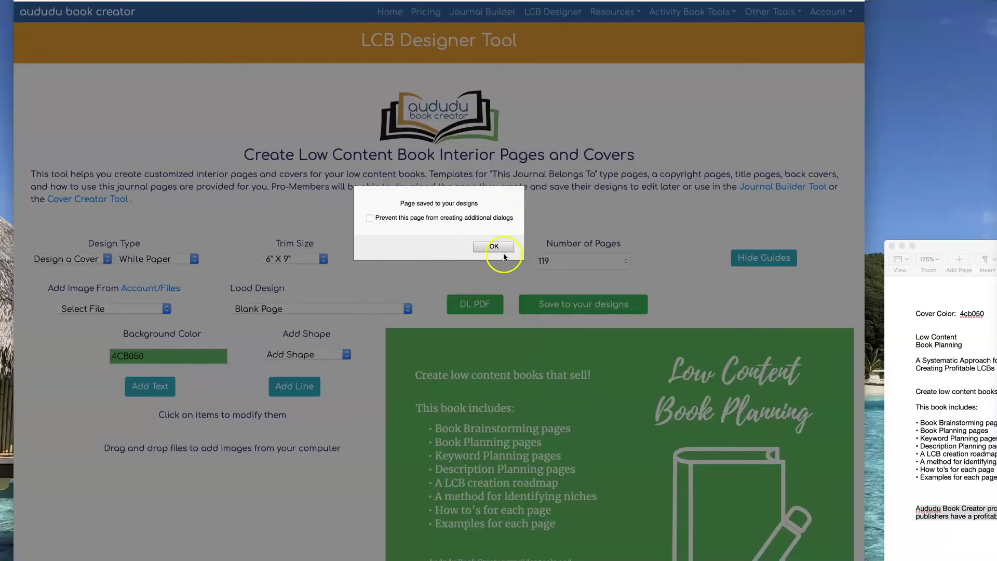
pyautogui.click(501, 250)
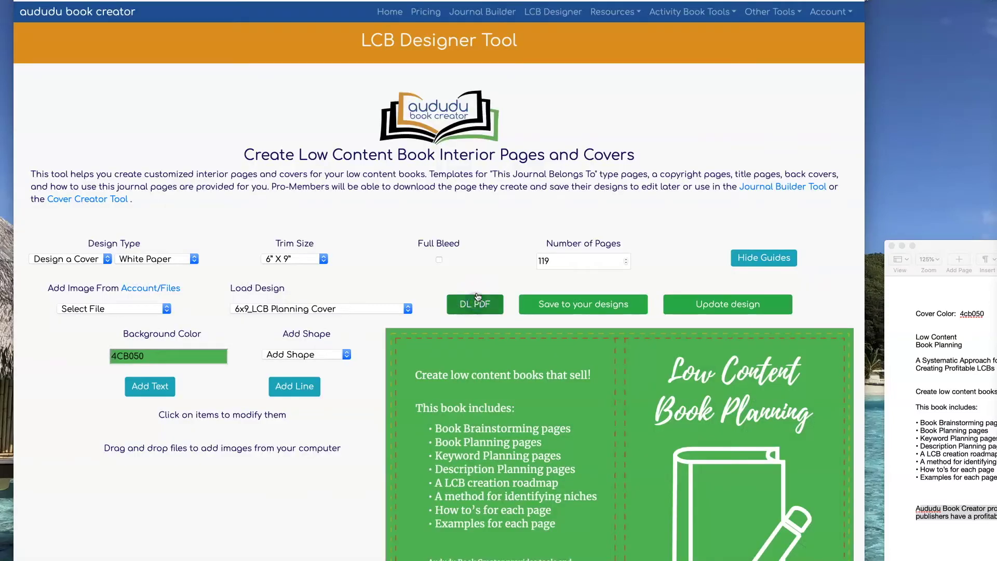
pyautogui.click(478, 299)
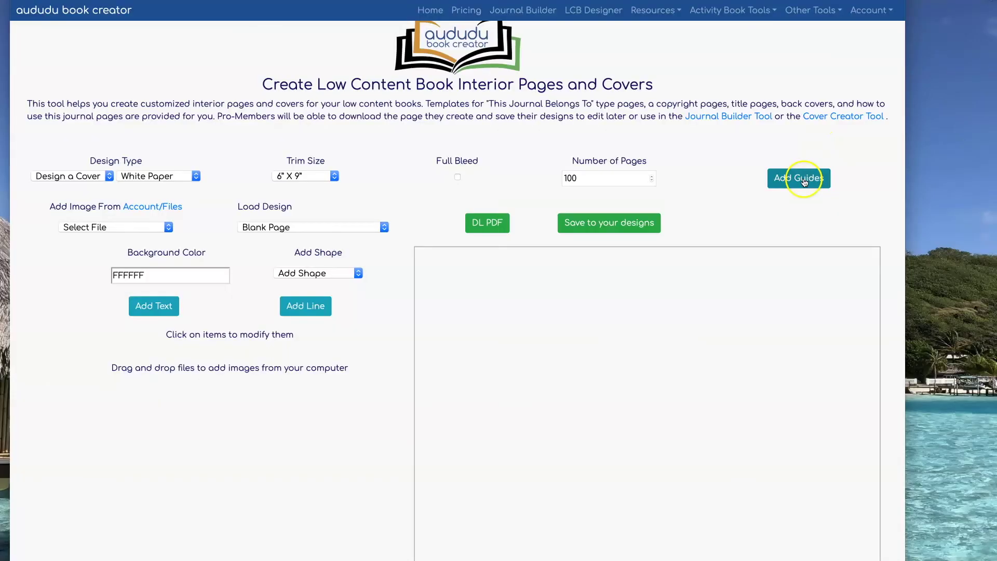
# Step: Show the guides on a new blank 6" X 9" cover and set its background color to 1E90FF
pyautogui.click(803, 179)
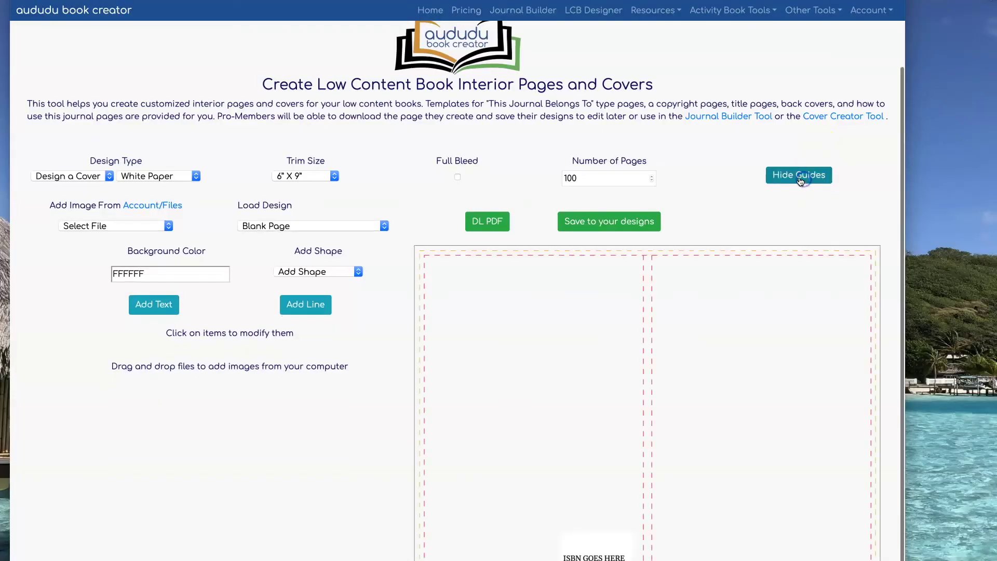
pyautogui.scroll(-1, 693, 185)
pyautogui.moveTo(183, 245); pyautogui.dragTo(99, 241)
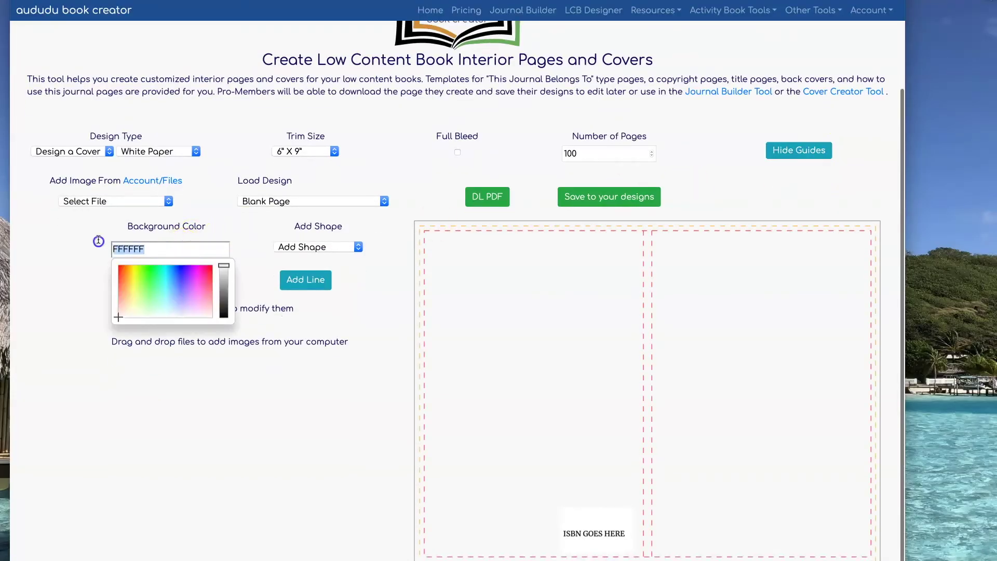
pyautogui.hotkey('ctrl', 'v')
pyautogui.press('Return')
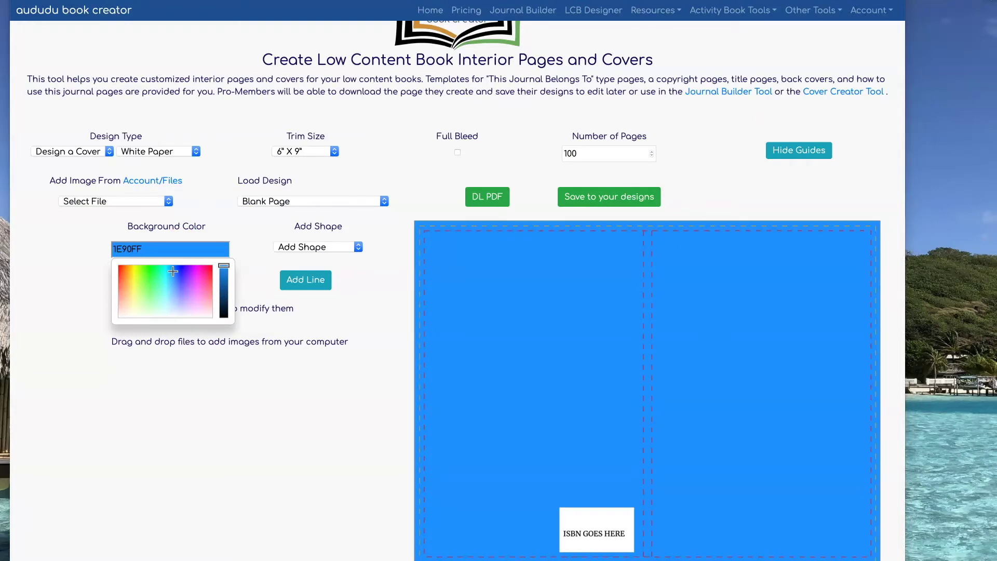
# Step: Add the hibiscus flower image from the computer, scale it down, and fit it rotated 90° into the back cover's upper-left corner
pyautogui.moveTo(986, 337); pyautogui.dragTo(545, 304)
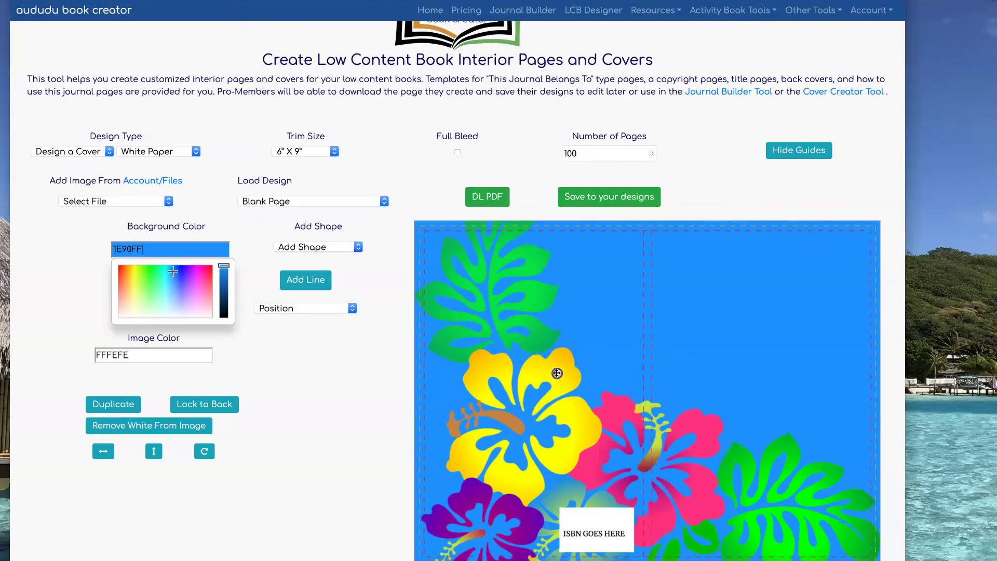
pyautogui.moveTo(553, 370); pyautogui.dragTo(630, 426)
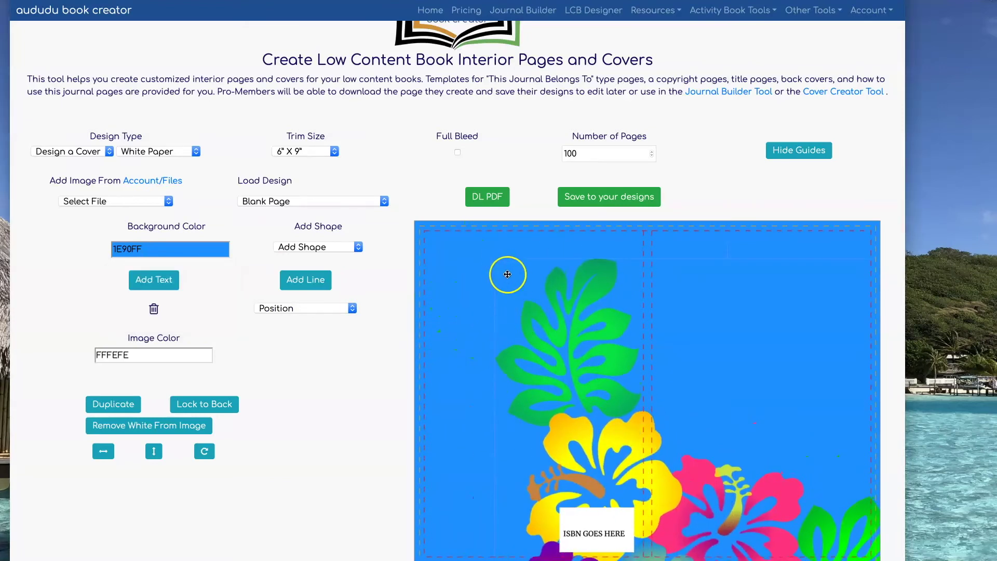
pyautogui.moveTo(497, 261); pyautogui.dragTo(670, 406)
pyautogui.moveTo(705, 441); pyautogui.dragTo(448, 347)
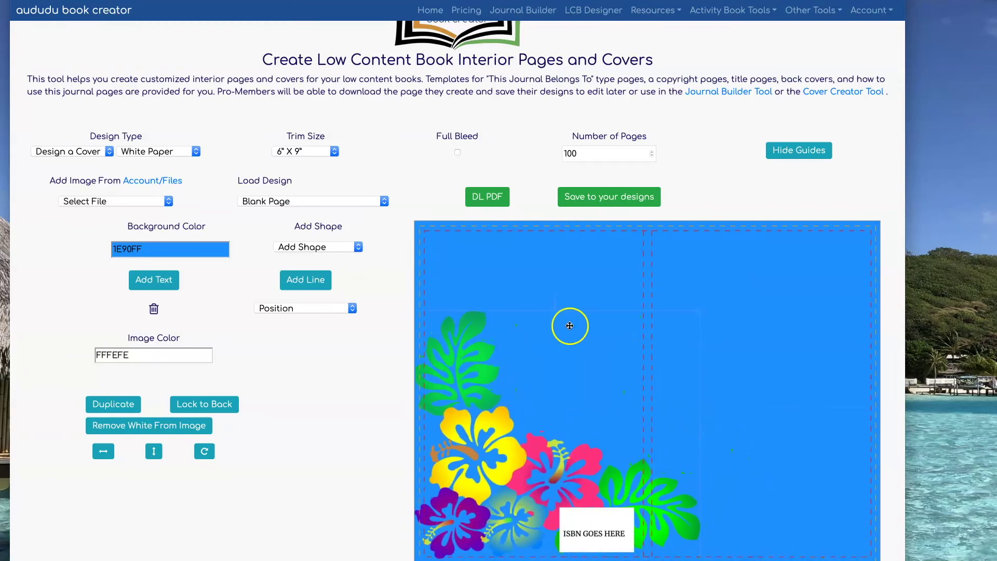
pyautogui.moveTo(693, 314); pyautogui.dragTo(626, 362)
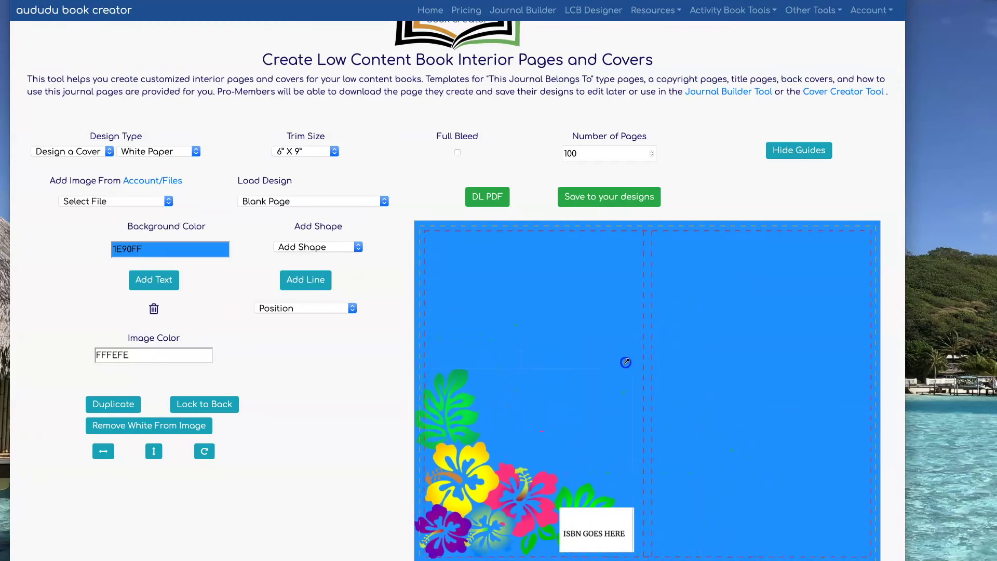
pyautogui.click(204, 450)
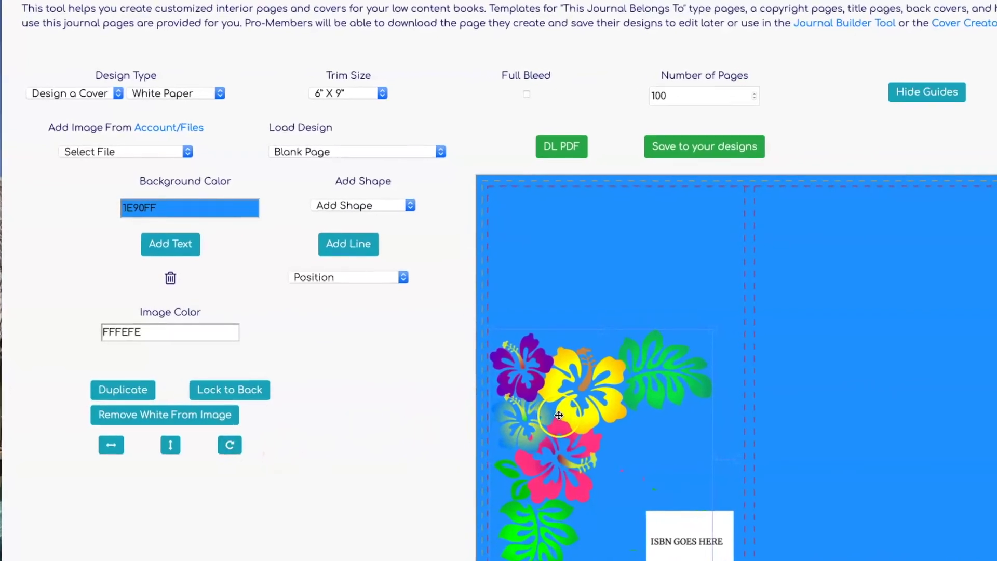
pyautogui.moveTo(597, 407); pyautogui.dragTo(620, 223)
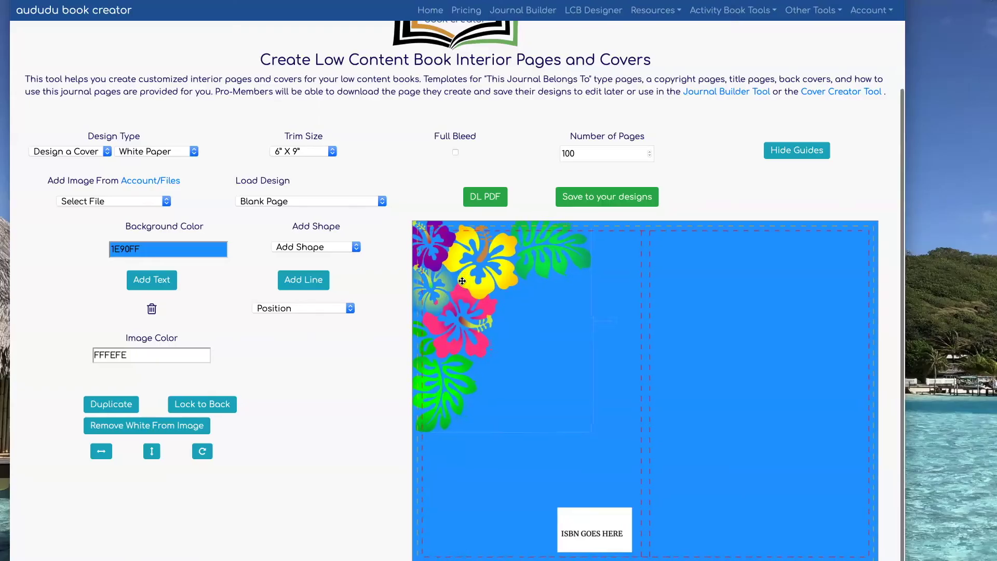
# Step: Duplicate the flower image, flip the copy horizontally and vertically, and place it in the front cover's lower-right corner
pyautogui.click(109, 408)
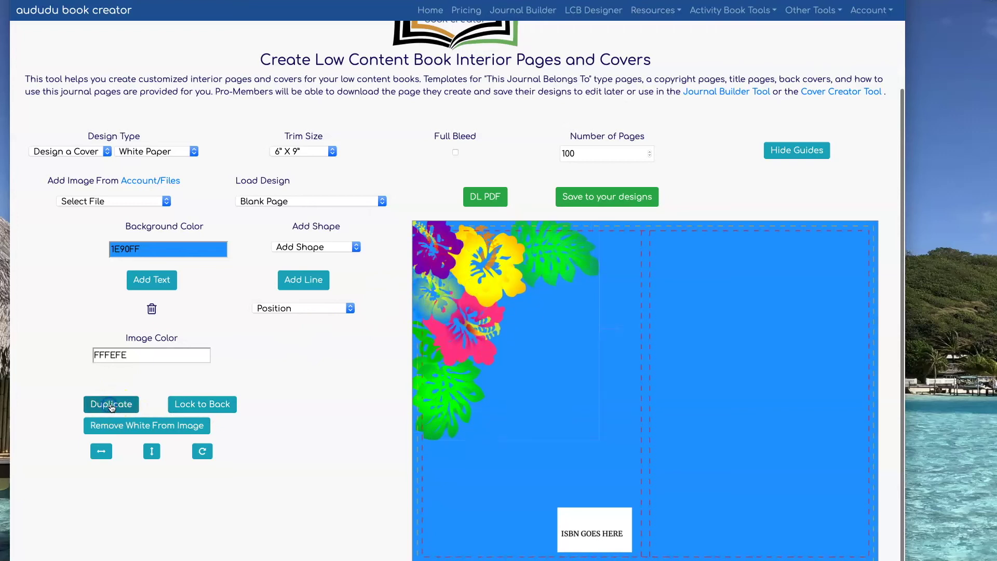
pyautogui.moveTo(520, 280); pyautogui.dragTo(753, 365)
pyautogui.click(150, 452)
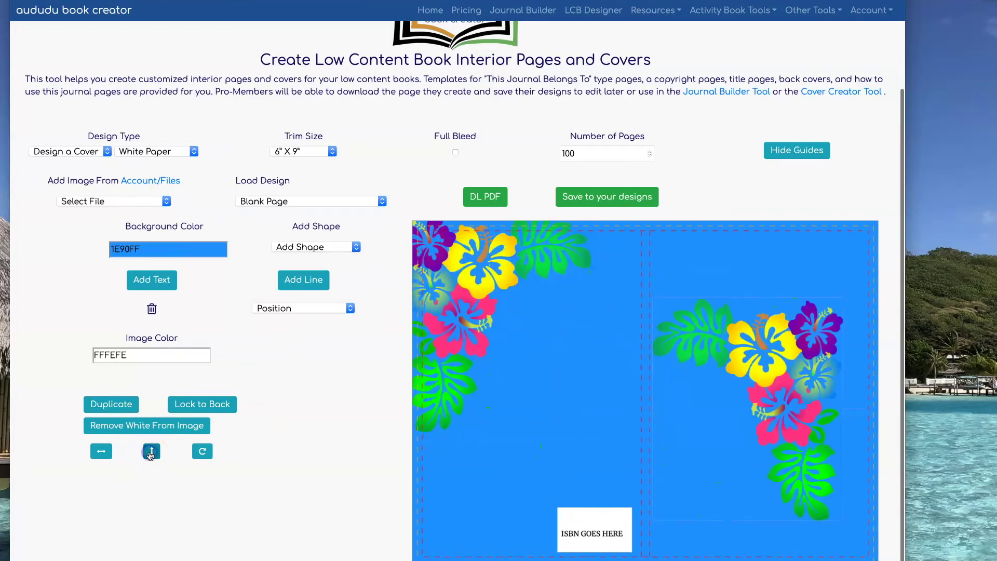
pyautogui.click(101, 452)
pyautogui.click(671, 481)
pyautogui.moveTo(812, 485); pyautogui.dragTo(855, 542)
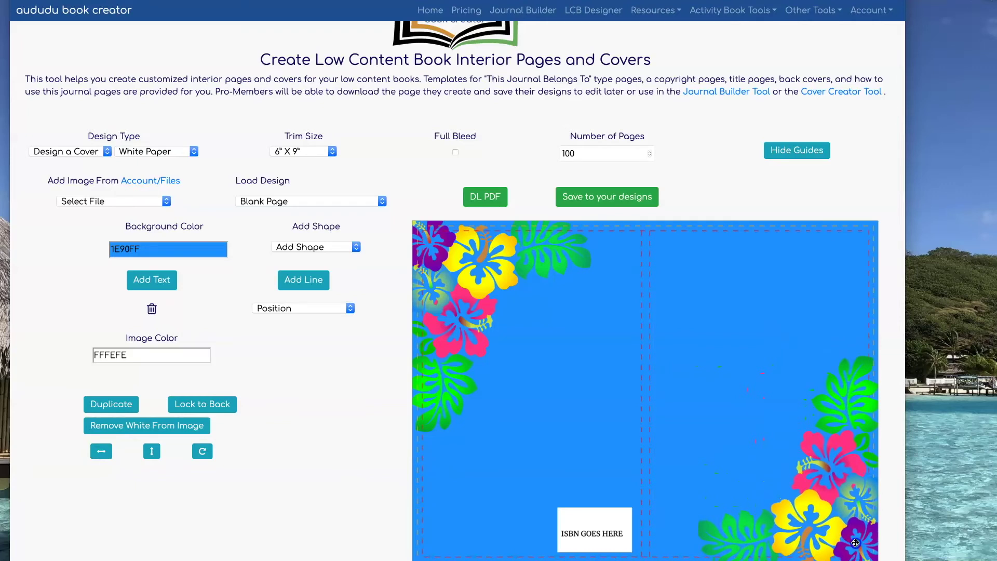
# Step: Add the text "Flower Journal" to the cover and set its fill color to FFFFFF
pyautogui.click(151, 288)
pyautogui.write('F')
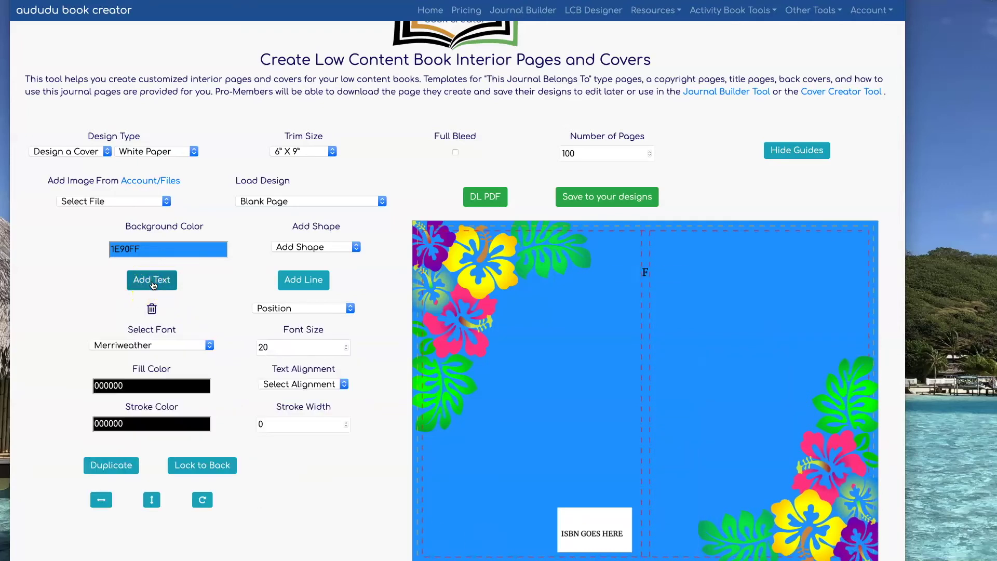
pyautogui.write('lower Journal')
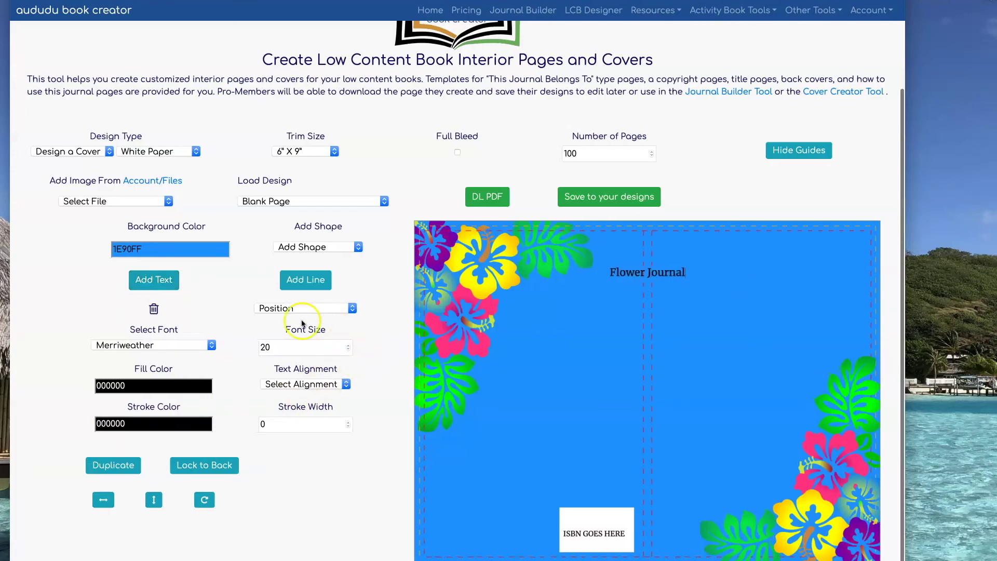
pyautogui.moveTo(178, 393); pyautogui.dragTo(86, 383)
pyautogui.write('ffffff')
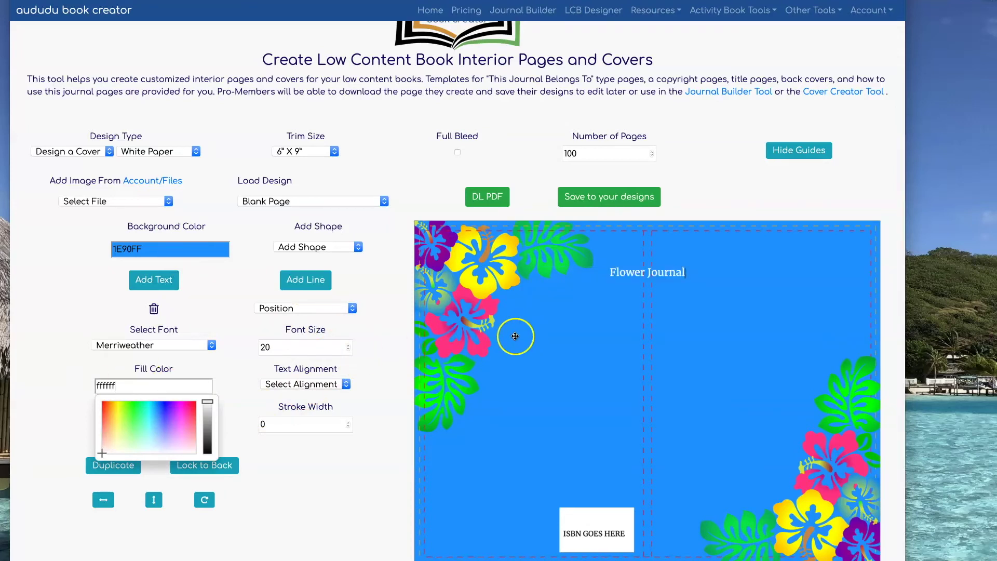
pyautogui.click(322, 465)
# Step: Rotate the "Flower Journal" text 90° so it runs down the spine, and set its font size to 12
pyautogui.click(204, 499)
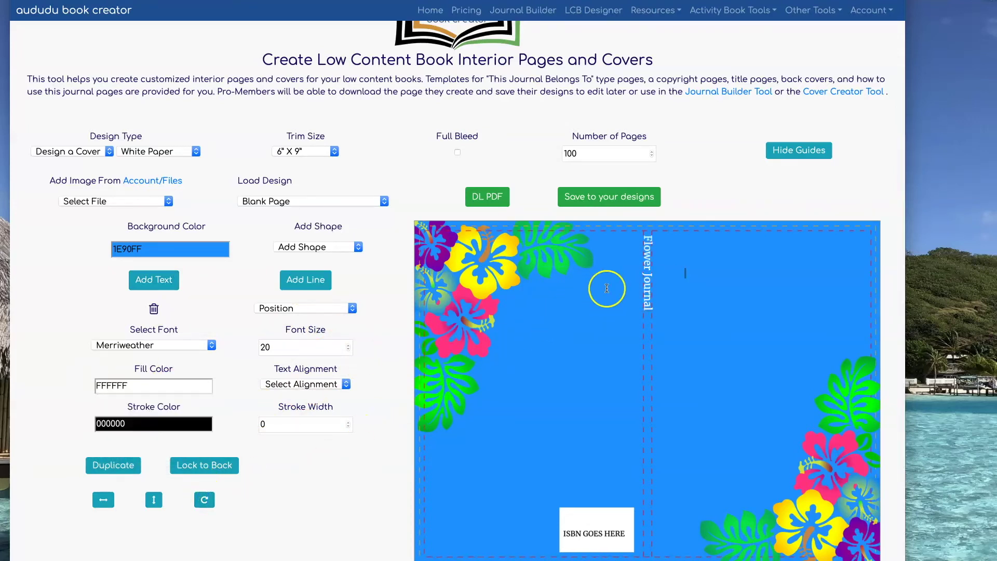
pyautogui.click(676, 255)
pyautogui.moveTo(647, 255); pyautogui.dragTo(646, 268)
pyautogui.moveTo(275, 346); pyautogui.dragTo(257, 346)
pyautogui.write('12')
pyautogui.click(378, 381)
pyautogui.click(746, 359)
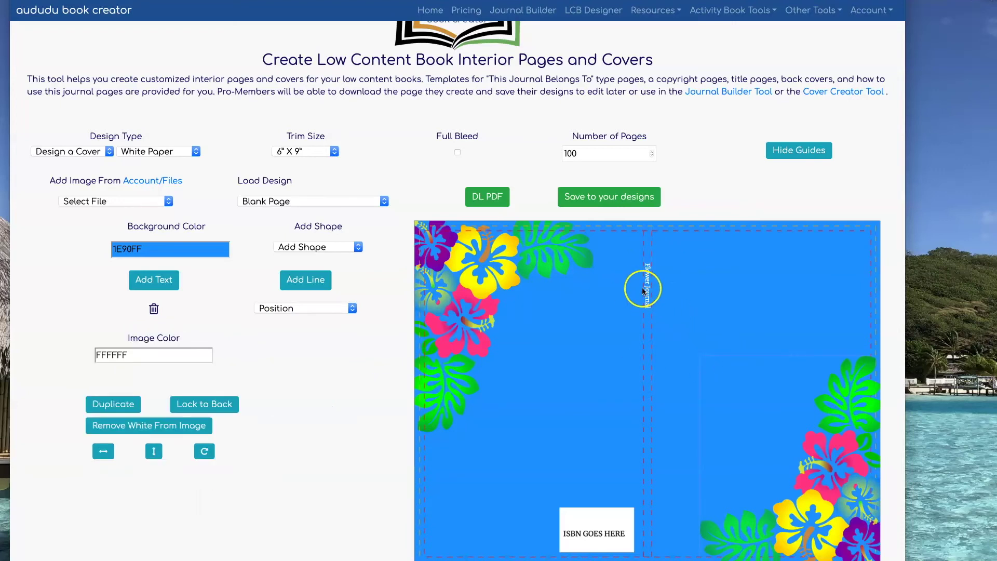
# Step: Center the "Flower Journal" spine text horizontally on the cover and download the design as a PDF
pyautogui.click(644, 290)
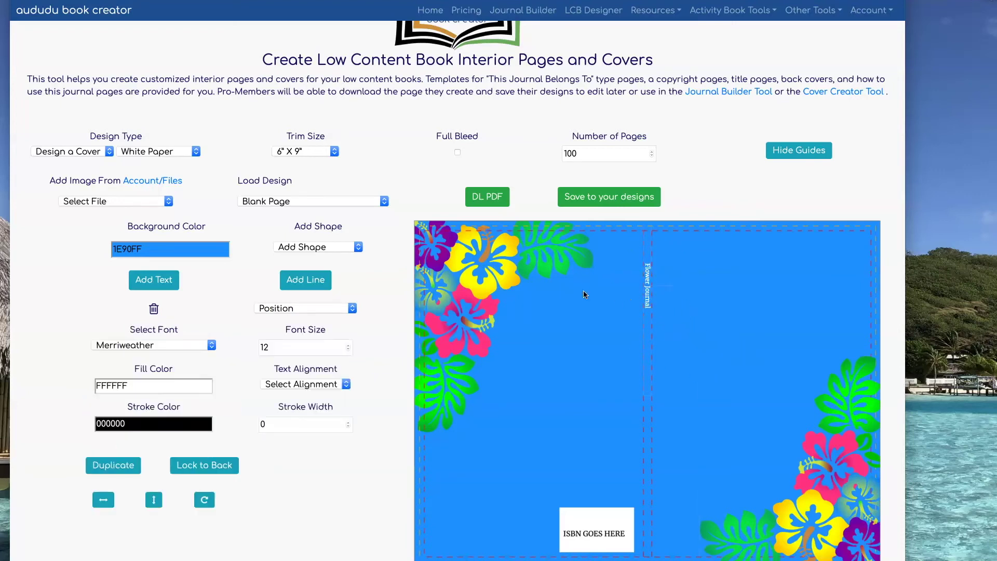
pyautogui.click(314, 308)
pyautogui.click(308, 363)
pyautogui.click(313, 476)
pyautogui.click(490, 201)
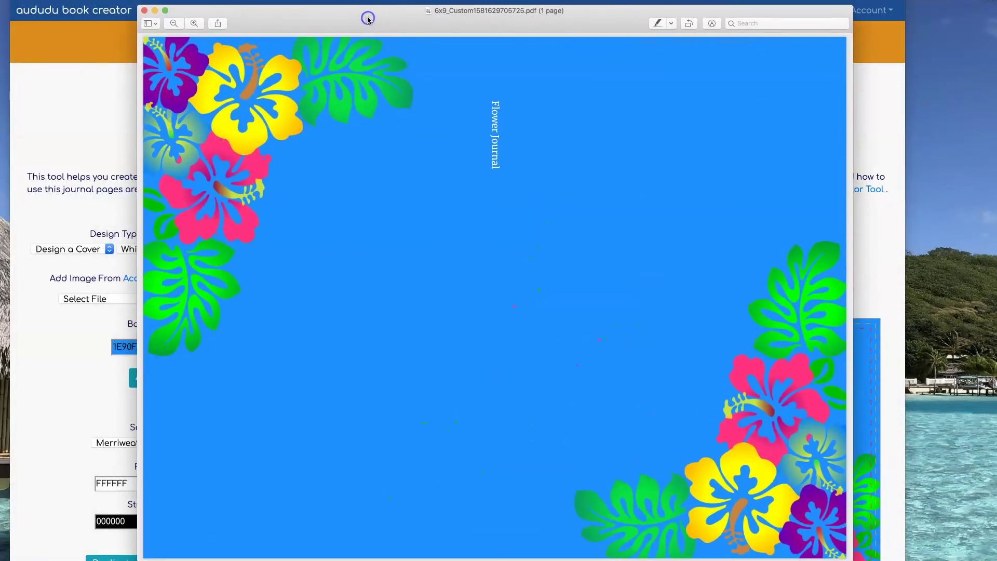
# Step: Close the PDF preview and set the image color of the back cover's upper-left flower image to FCFFF7
pyautogui.click(144, 11)
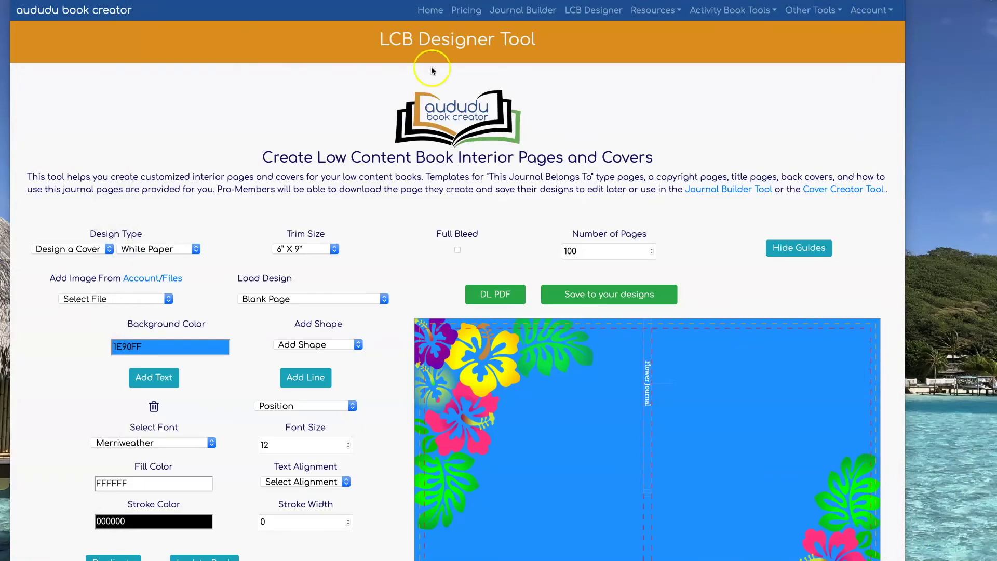
pyautogui.scroll(-3, 710, 128)
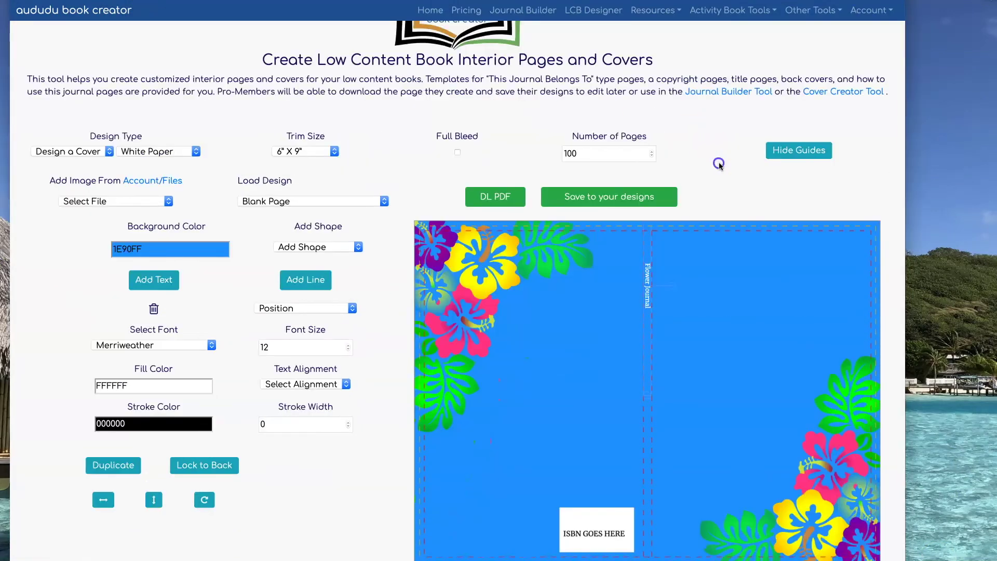
pyautogui.click(516, 248)
pyautogui.click(134, 358)
pyautogui.moveTo(137, 356); pyautogui.dragTo(97, 355)
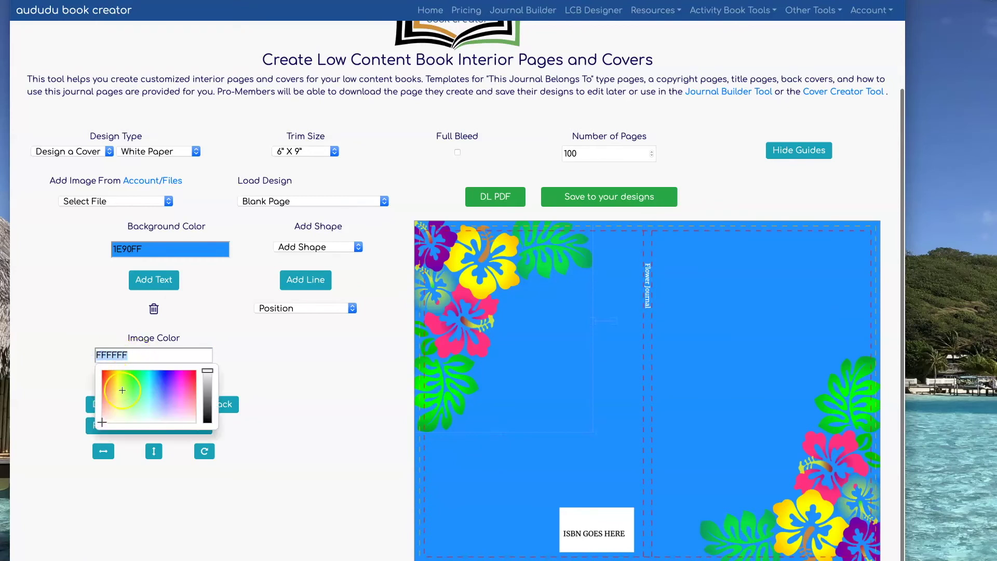
pyautogui.click(151, 377)
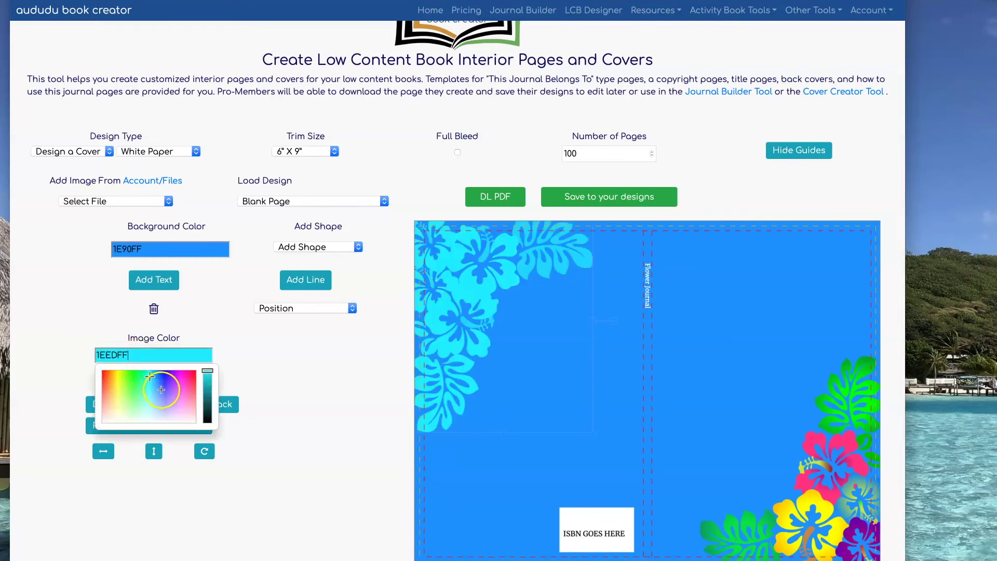
pyautogui.click(161, 389)
pyautogui.click(129, 411)
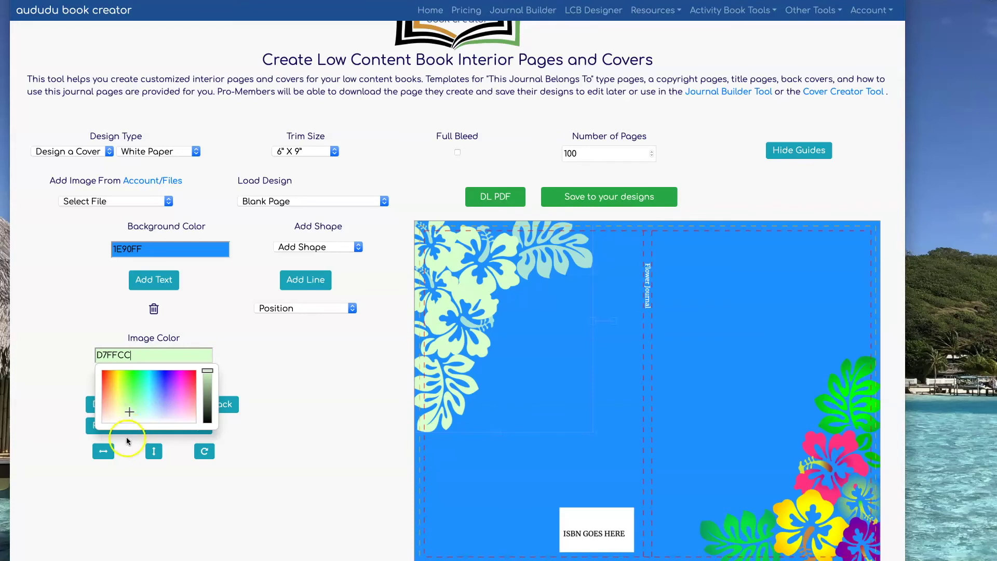
pyautogui.click(124, 420)
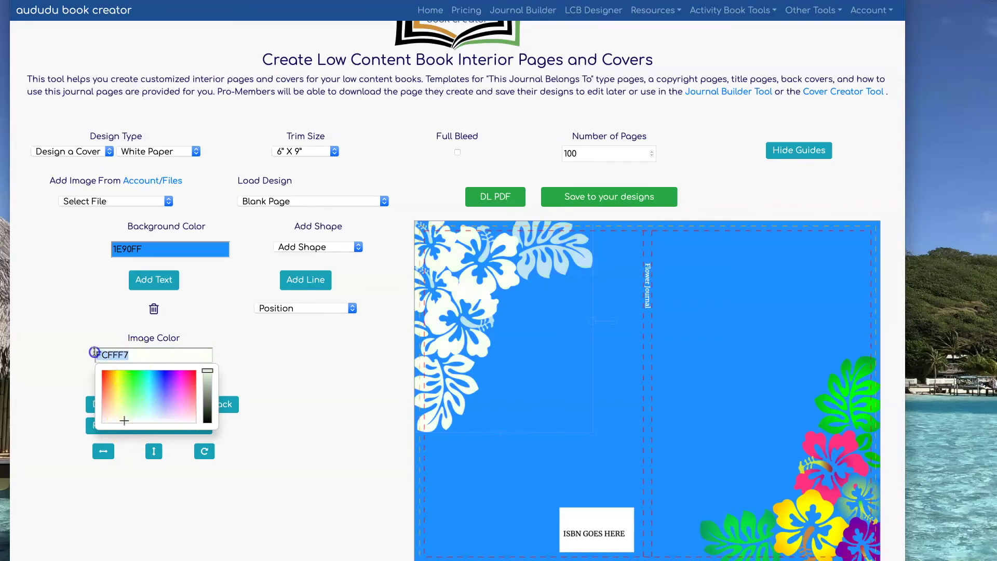
# Step: Apply the same image color, FCFFF7, to the flower image in the front cover's lower-right corner
pyautogui.click(789, 450)
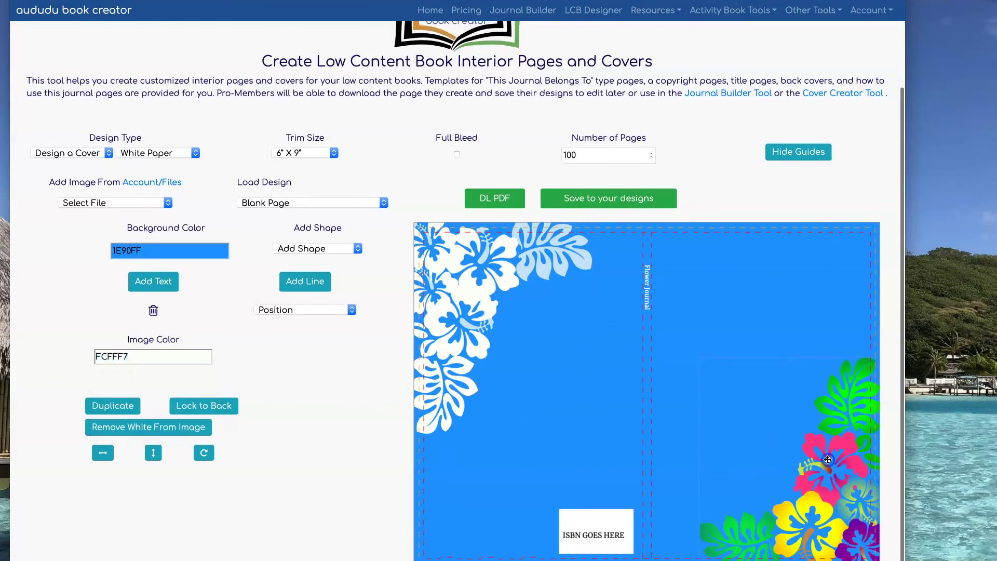
pyautogui.click(154, 364)
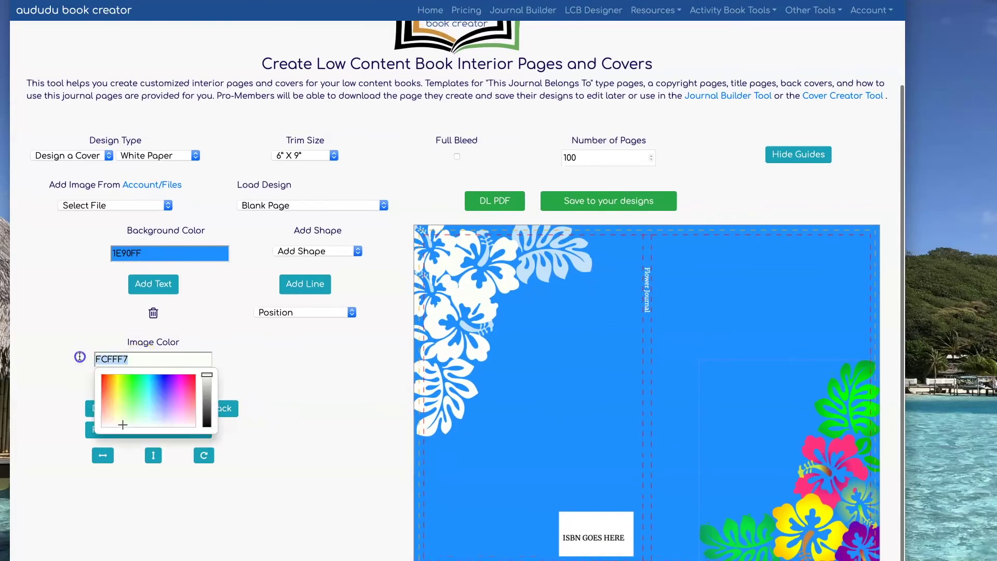
pyautogui.click(310, 389)
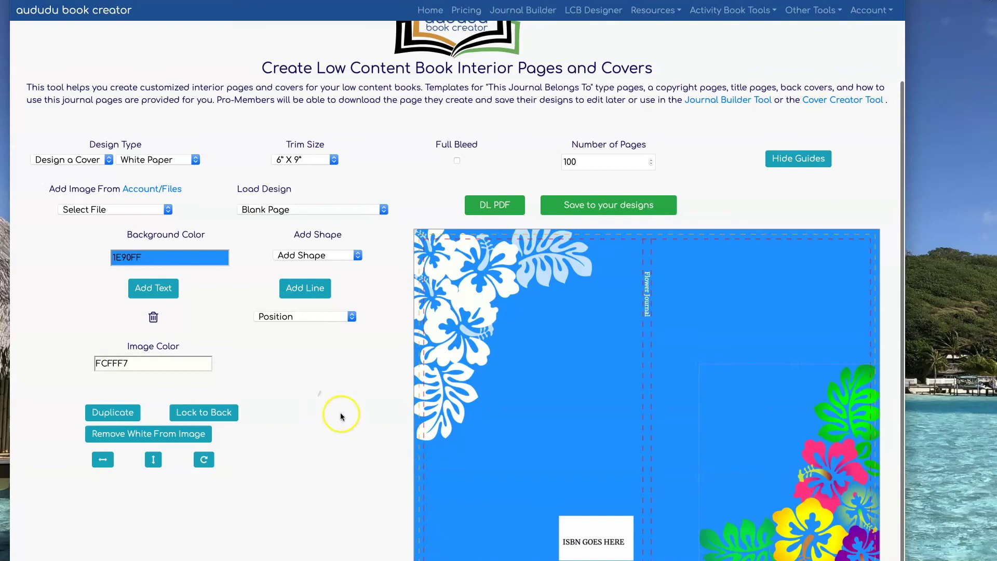
pyautogui.click(162, 366)
pyautogui.click(123, 401)
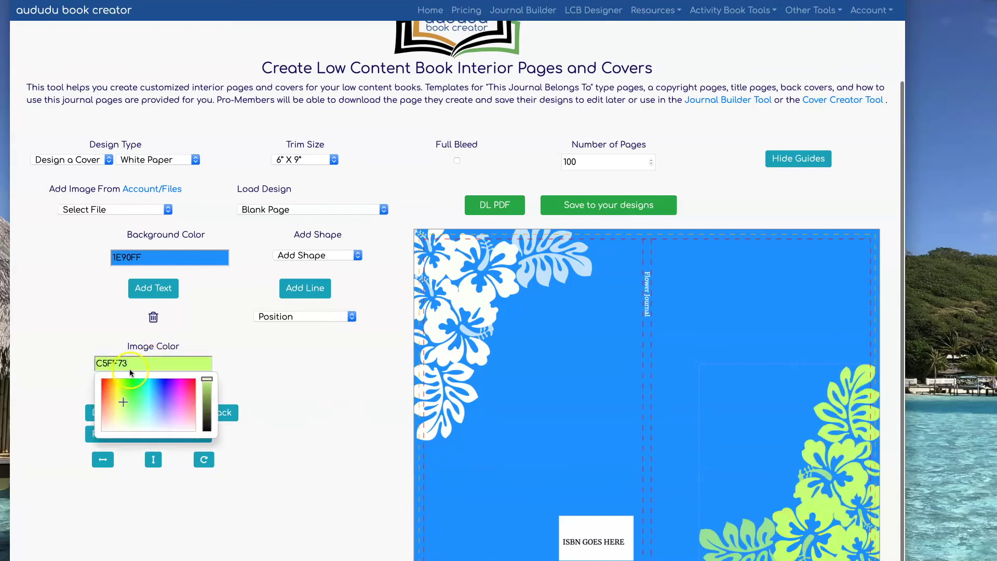
pyautogui.write('FCFFF7')
pyautogui.click(293, 375)
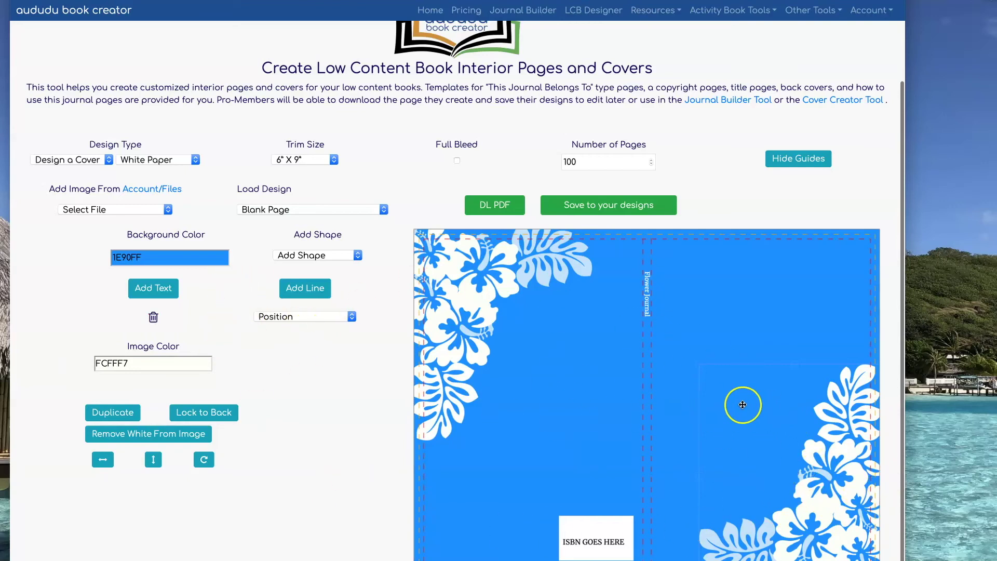
# Step: Shrink the front cover's lower-right flower image and delete the flower image in the back cover's upper-left corner
pyautogui.moveTo(700, 363); pyautogui.dragTo(806, 463)
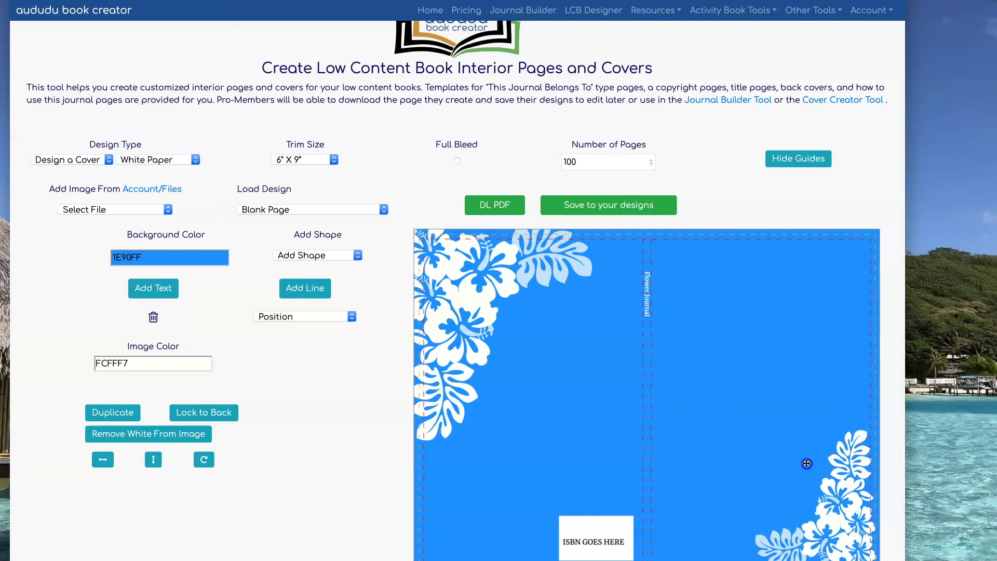
pyautogui.click(572, 278)
pyautogui.click(153, 316)
pyautogui.click(476, 255)
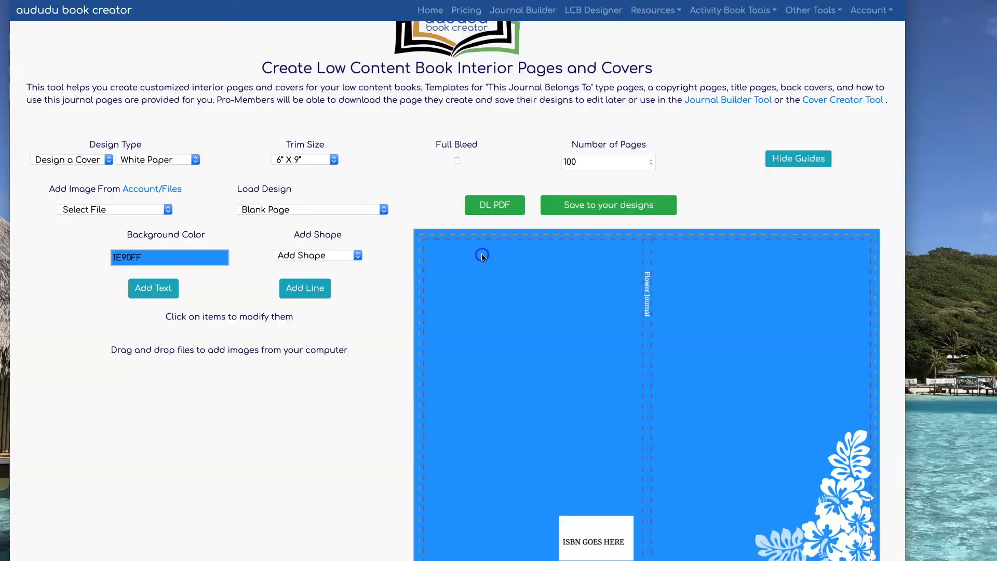
# Step: Duplicate the small lower-right flower image and rotate the copies to fit the cover's other three corners
pyautogui.click(113, 412)
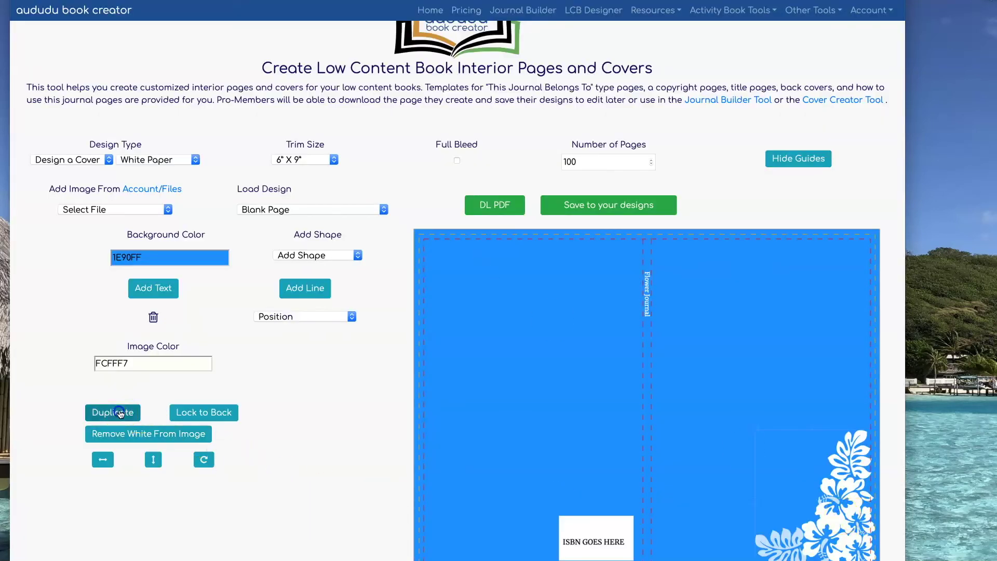
pyautogui.click(203, 457)
pyautogui.moveTo(779, 457); pyautogui.dragTo(507, 341)
pyautogui.click(132, 434)
pyautogui.click(202, 461)
pyautogui.moveTo(514, 303); pyautogui.dragTo(834, 253)
pyautogui.click(113, 413)
pyautogui.click(204, 459)
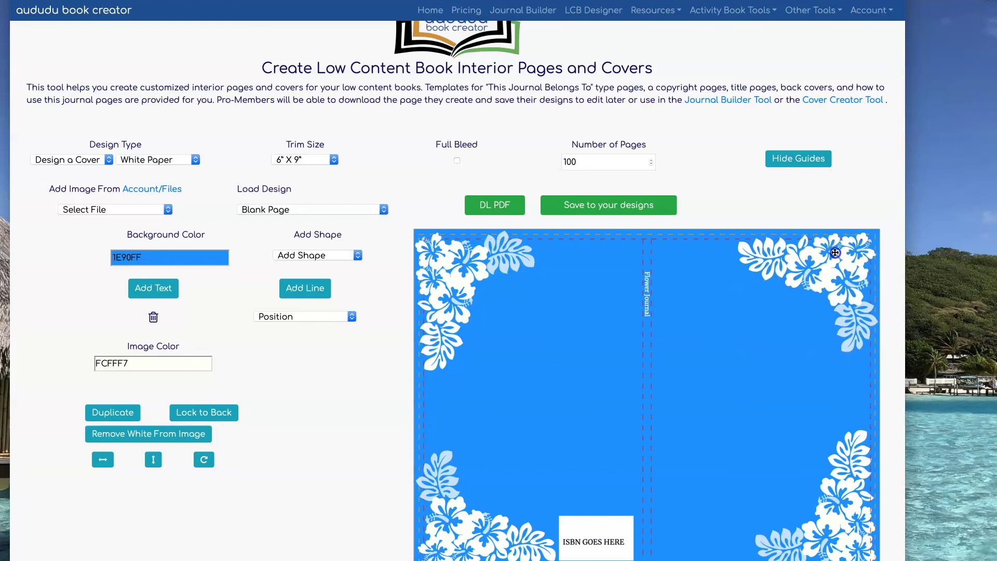
# Step: Save the cover to your designs under the name "Flower Journal"
pyautogui.click(622, 207)
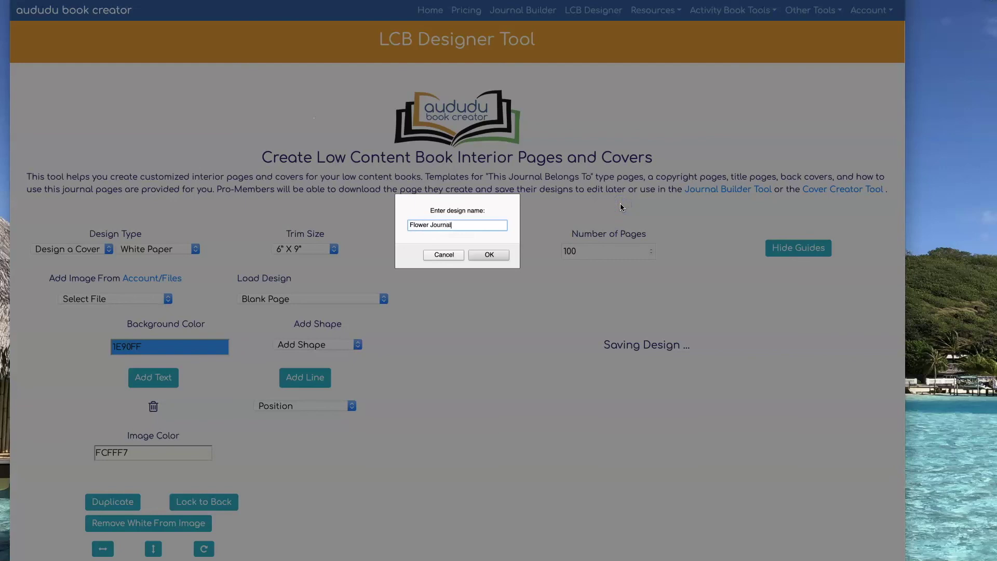
pyautogui.click(490, 255)
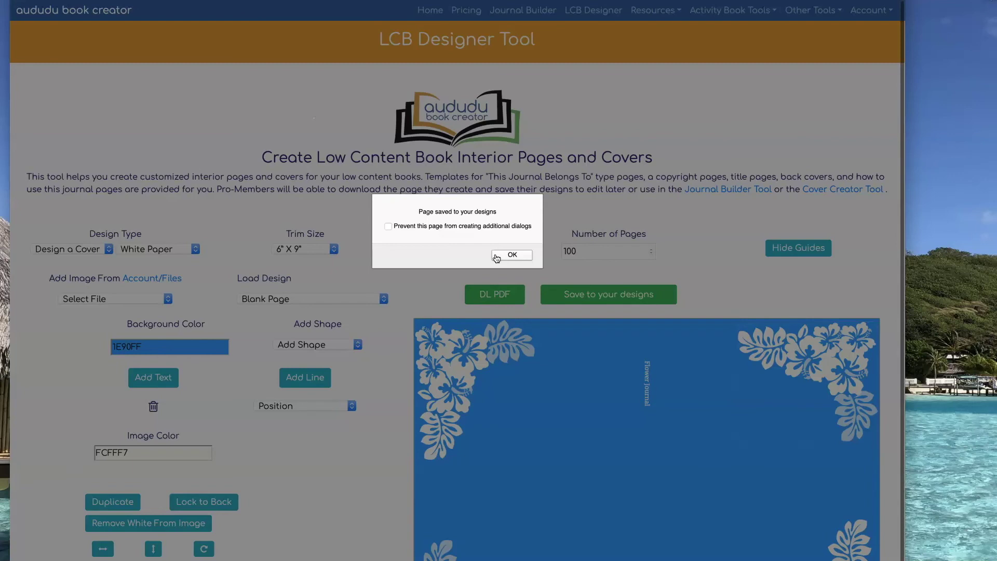
pyautogui.click(496, 254)
pyautogui.scroll(-2, 503, 251)
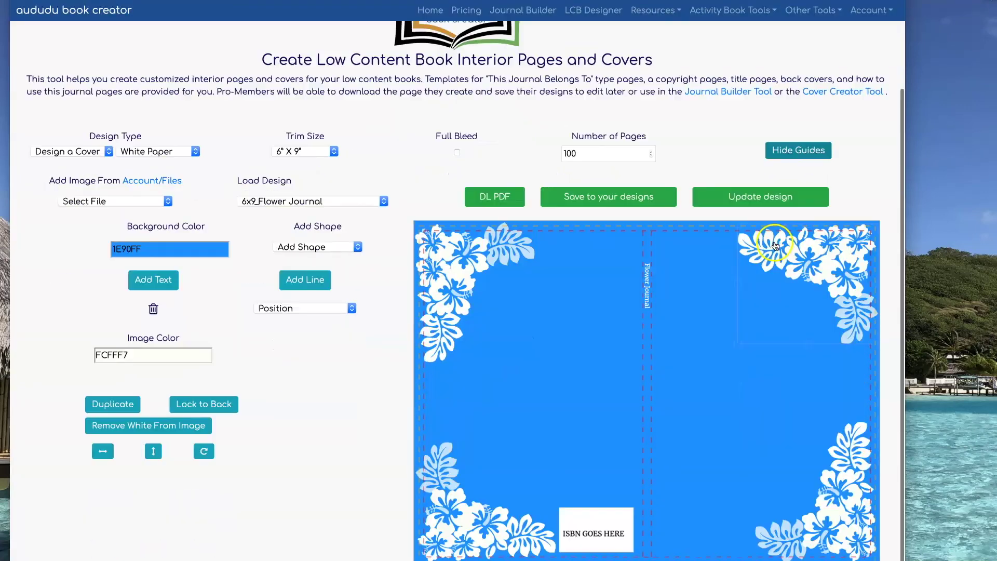
# Step: Go to the account's saved designs and open "6x9_LCB Planning Cover" for editing
pyautogui.click(873, 10)
pyautogui.click(860, 82)
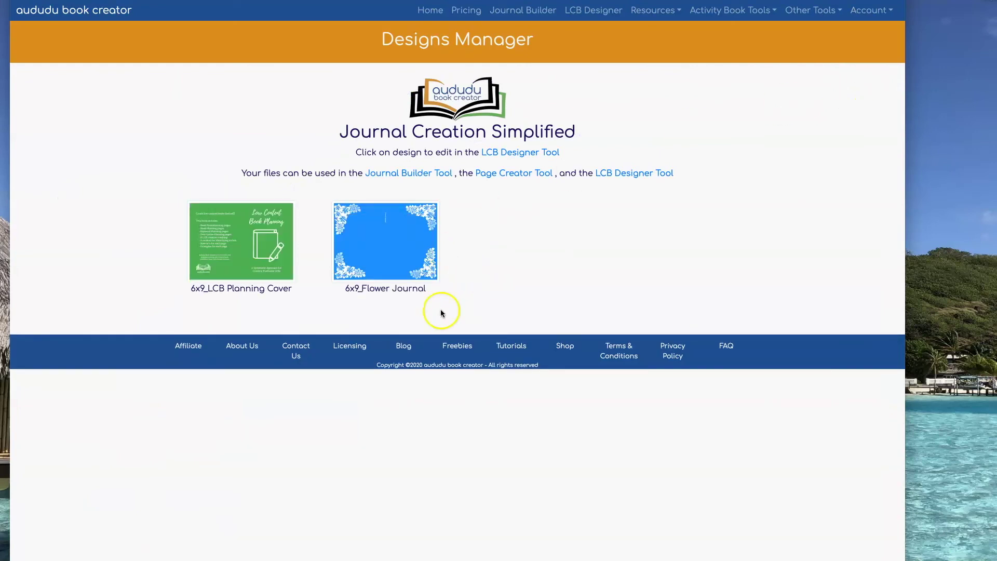
pyautogui.click(236, 228)
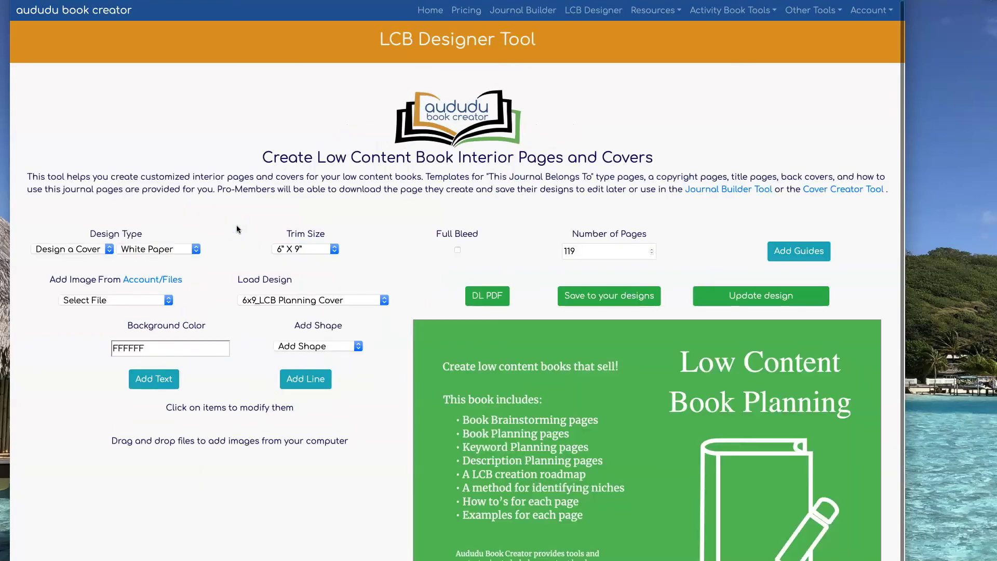